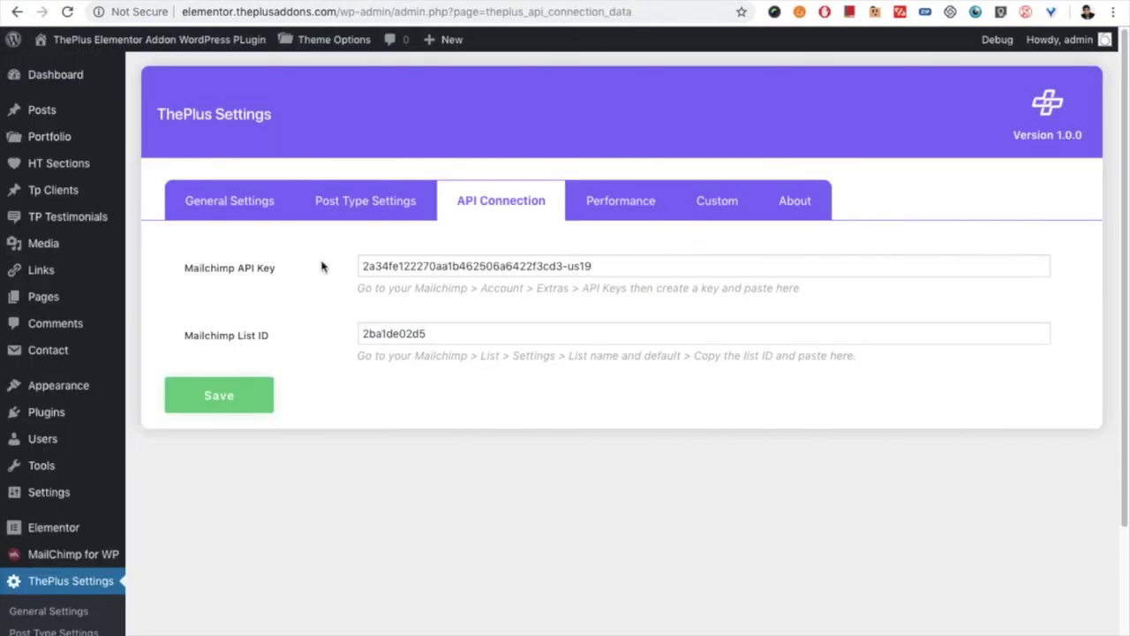
# Step: Scroll down ThePlus API Connection settings to the Mailchimp API key and List ID fields
pyautogui.scroll(-2, 203, 521)
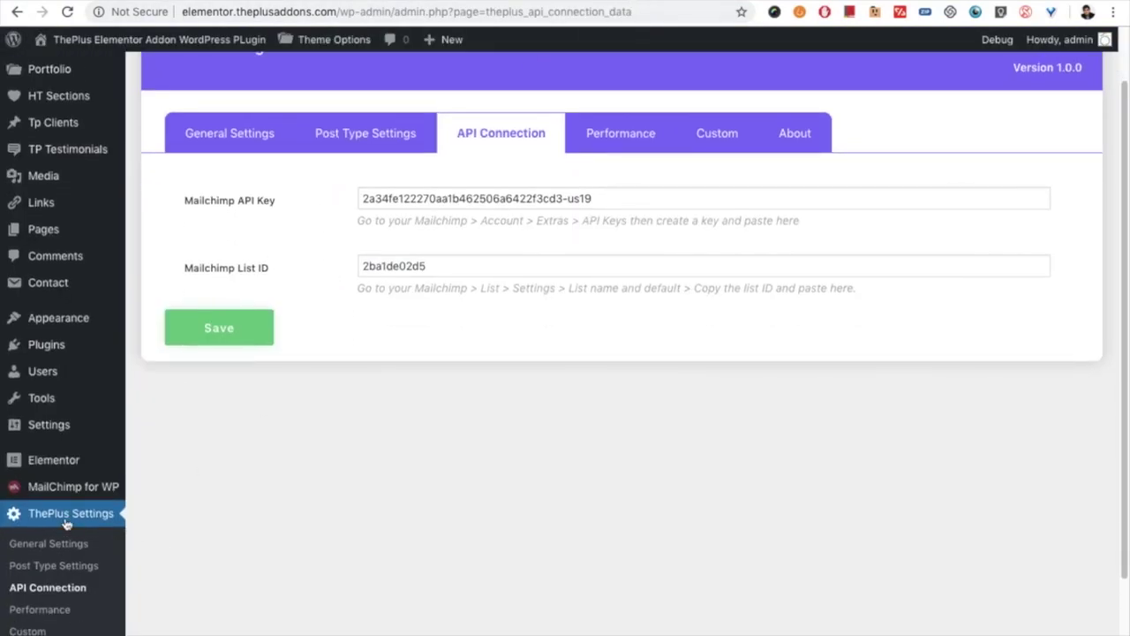
# Step: Reload the API Connection page and empty the Mailchimp API Key and List ID fields
pyautogui.click(53, 592)
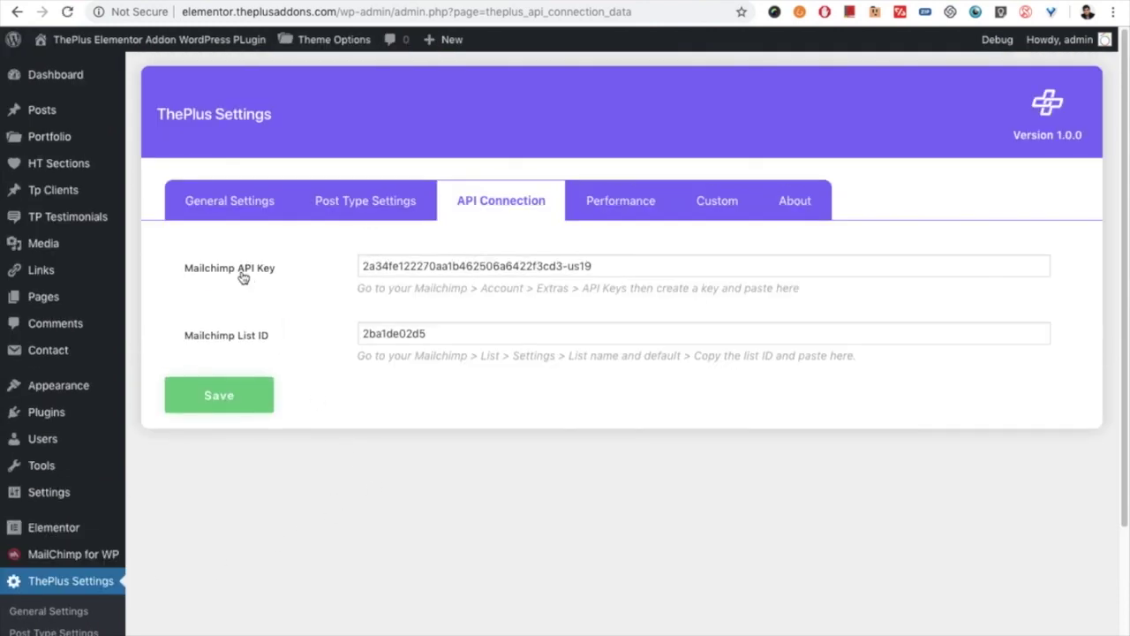
pyautogui.click(432, 262)
pyautogui.press('super+a')
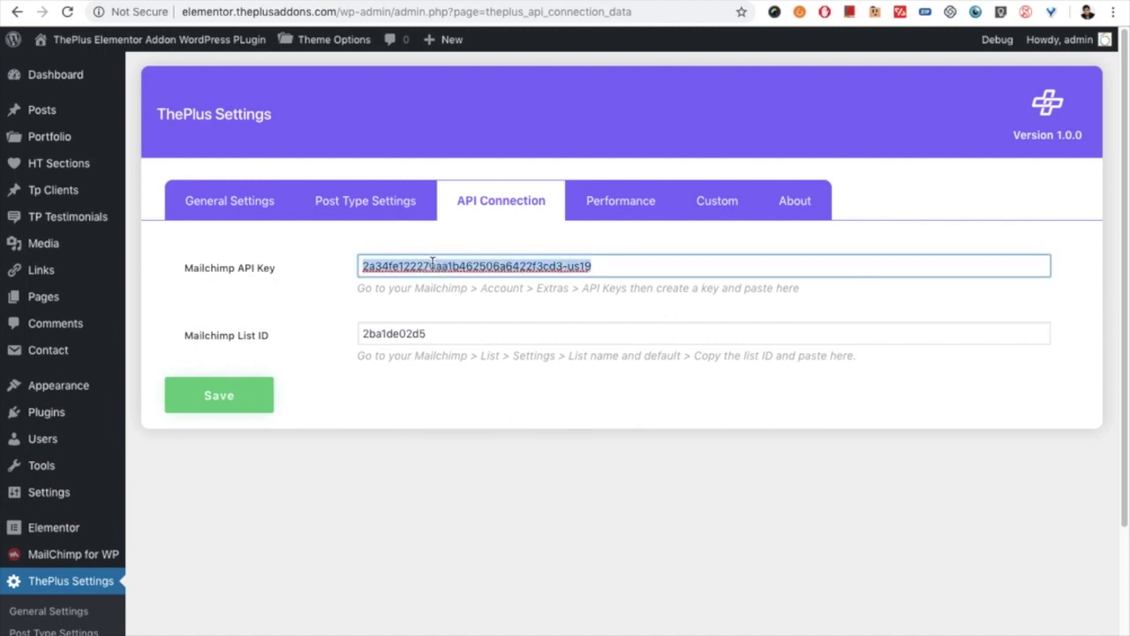
pyautogui.press('BackSpace')
pyautogui.press('Tab')
pyautogui.press('BackSpace')
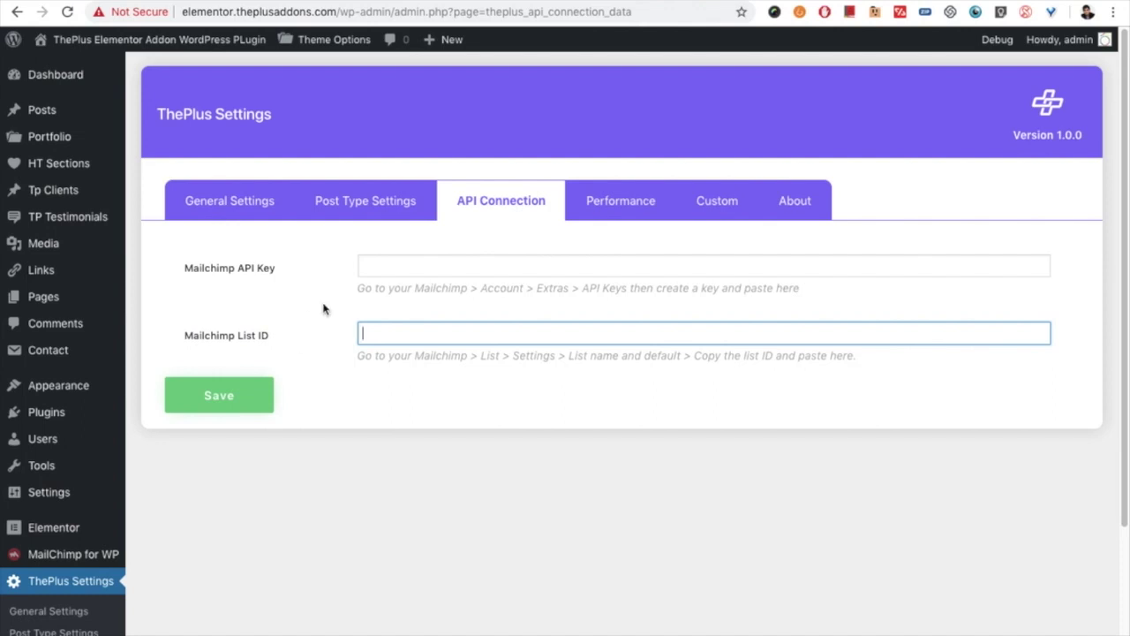
pyautogui.click(416, 292)
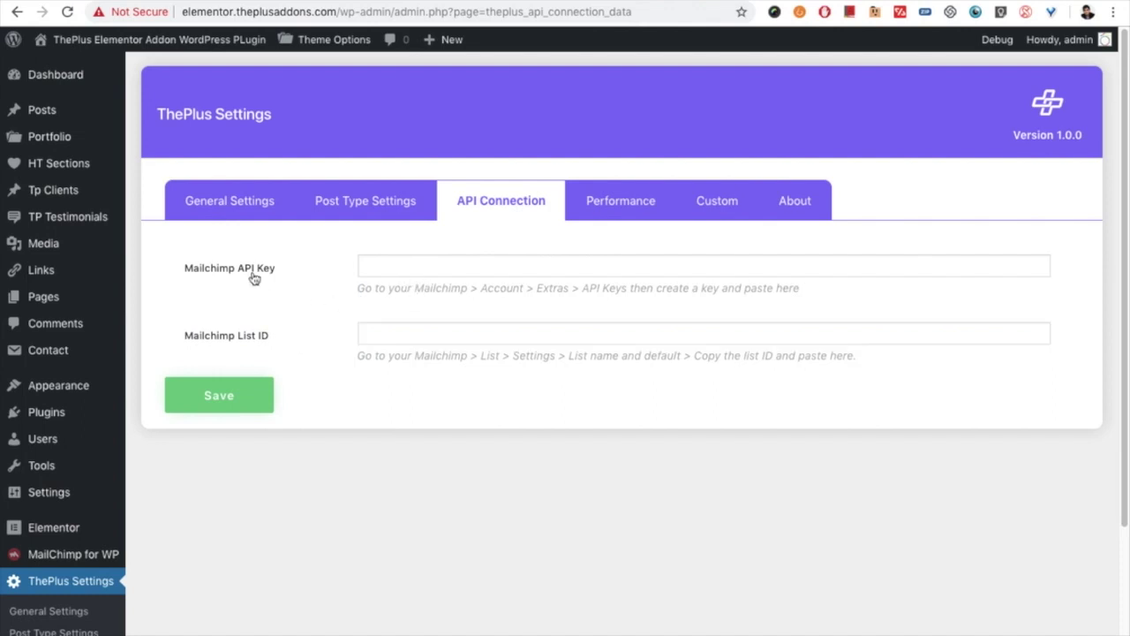
# Step: Highlight 'API Keys' in the setup hint, then switch over to Mailchimp
pyautogui.click(436, 290)
pyautogui.click(486, 290)
pyautogui.click(554, 286)
pyautogui.moveTo(583, 286); pyautogui.dragTo(627, 286)
pyautogui.click(614, 305)
pyautogui.hotkey('ctrl', 'Tab')
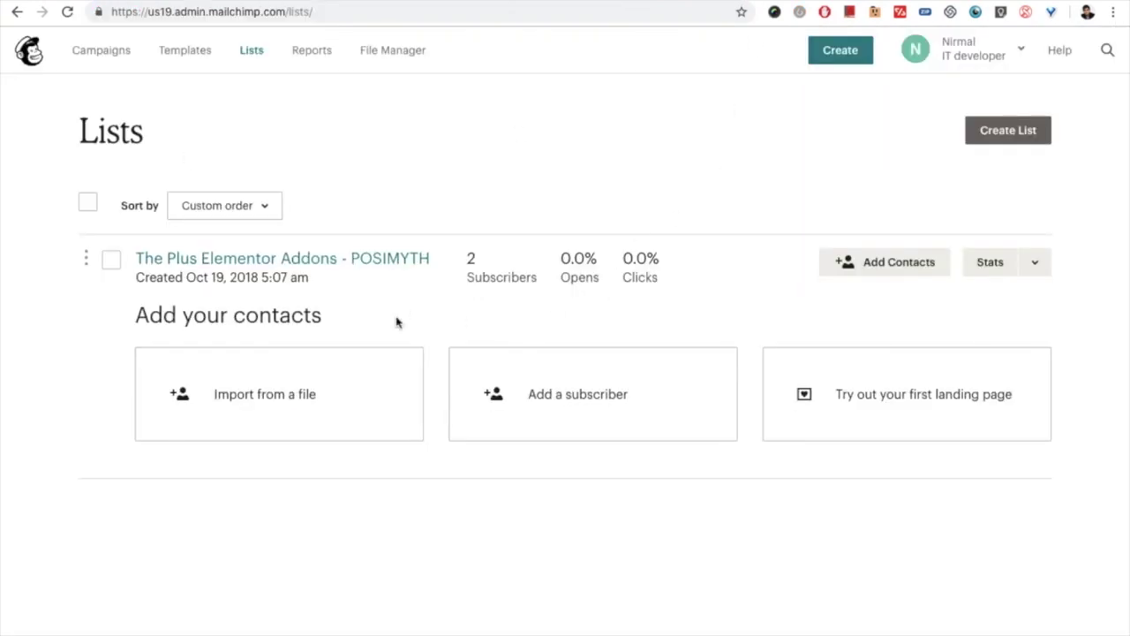
# Step: Go through the Mailchimp account Profile and Extras menu to the API keys page
pyautogui.click(959, 50)
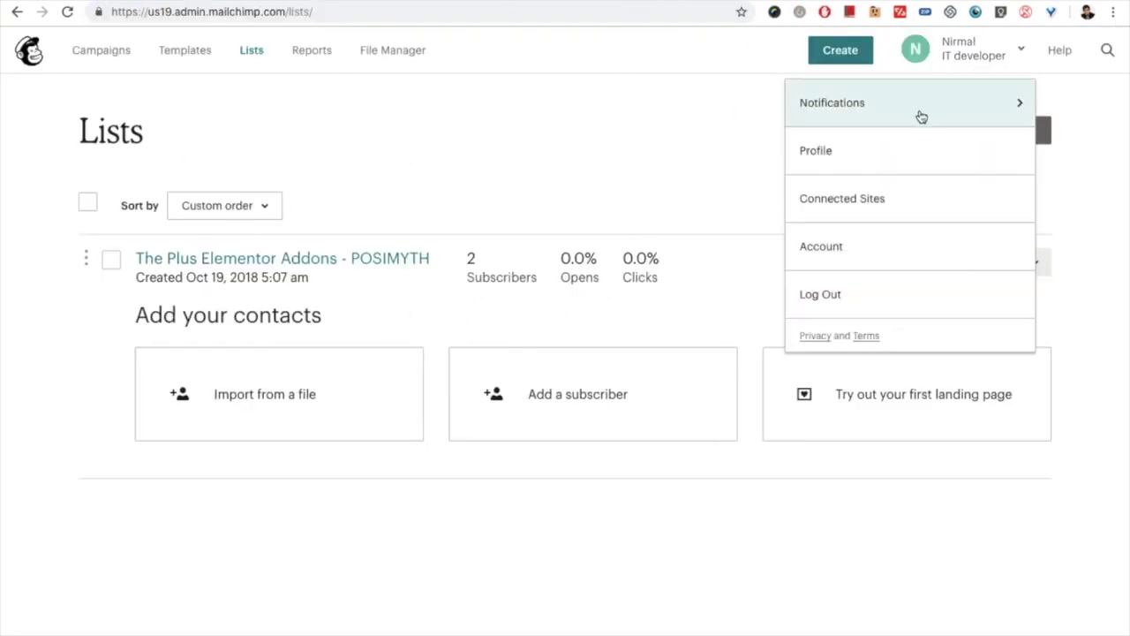
pyautogui.click(861, 158)
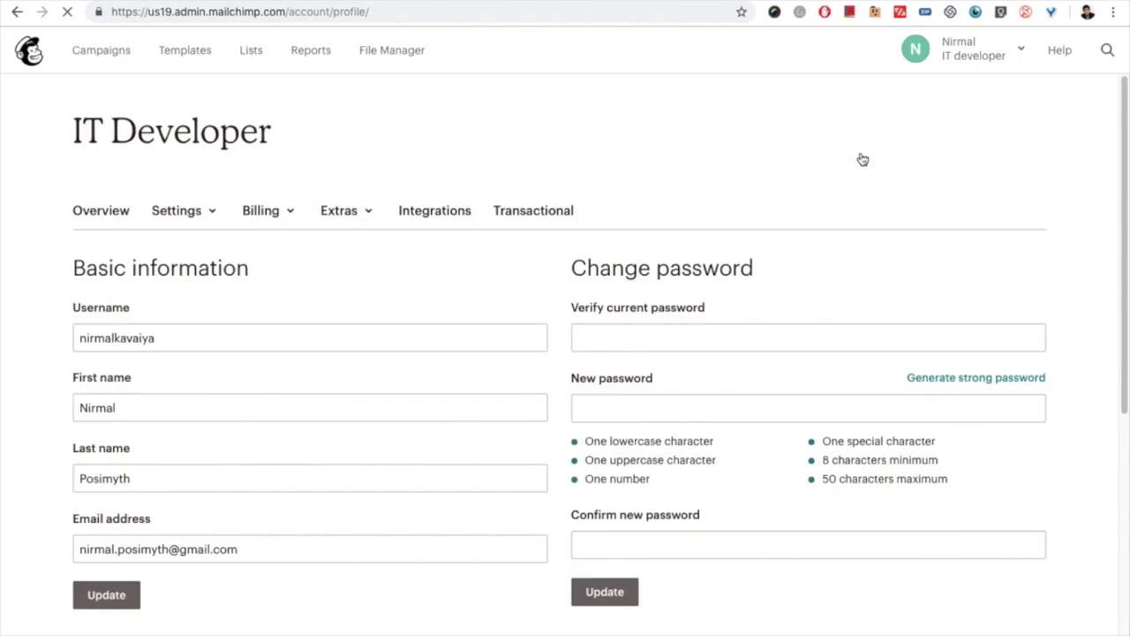
pyautogui.click(346, 214)
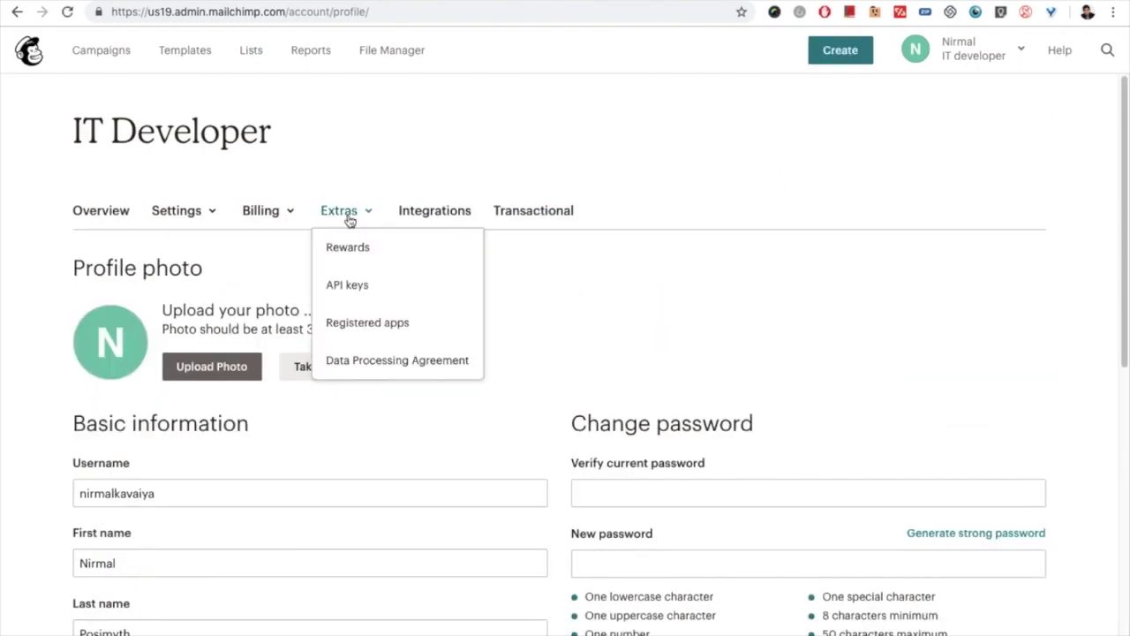
pyautogui.click(339, 217)
pyautogui.click(358, 221)
pyautogui.click(358, 285)
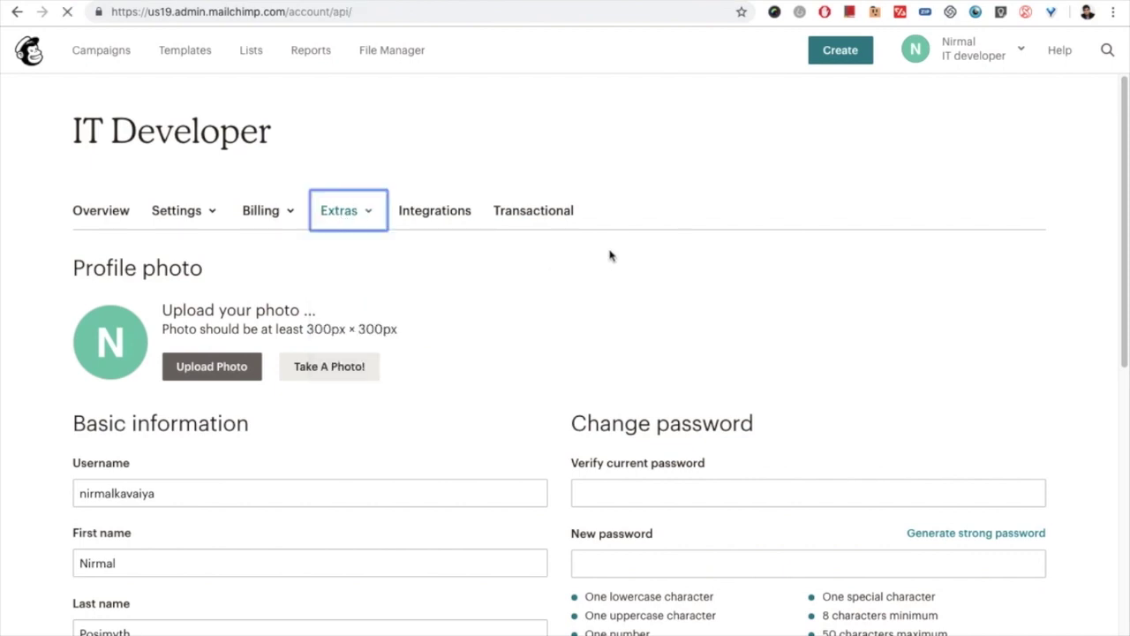
pyautogui.scroll(-3, 515, 281)
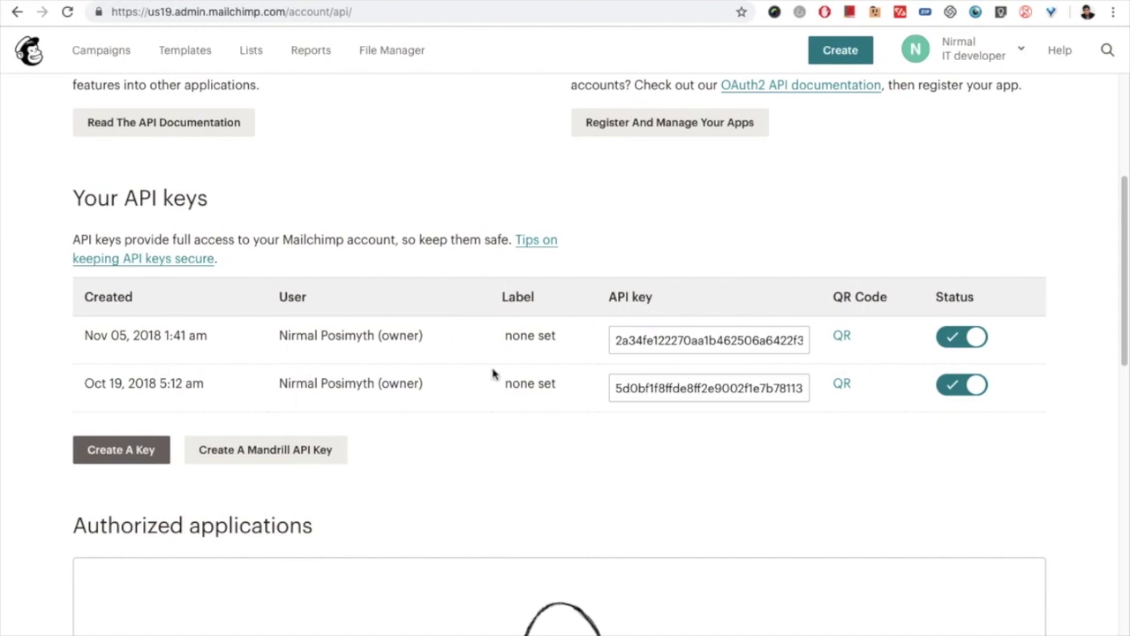
# Step: Create a new Mailchimp API key and paste it into WordPress's empty API Key field
pyautogui.click(726, 348)
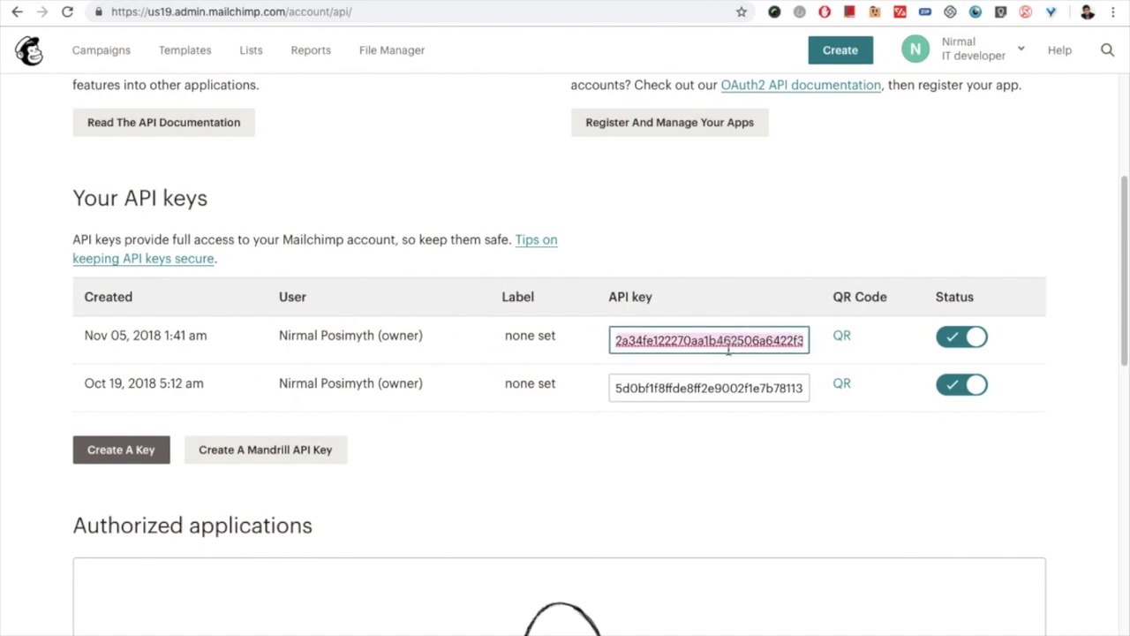
pyautogui.click(142, 450)
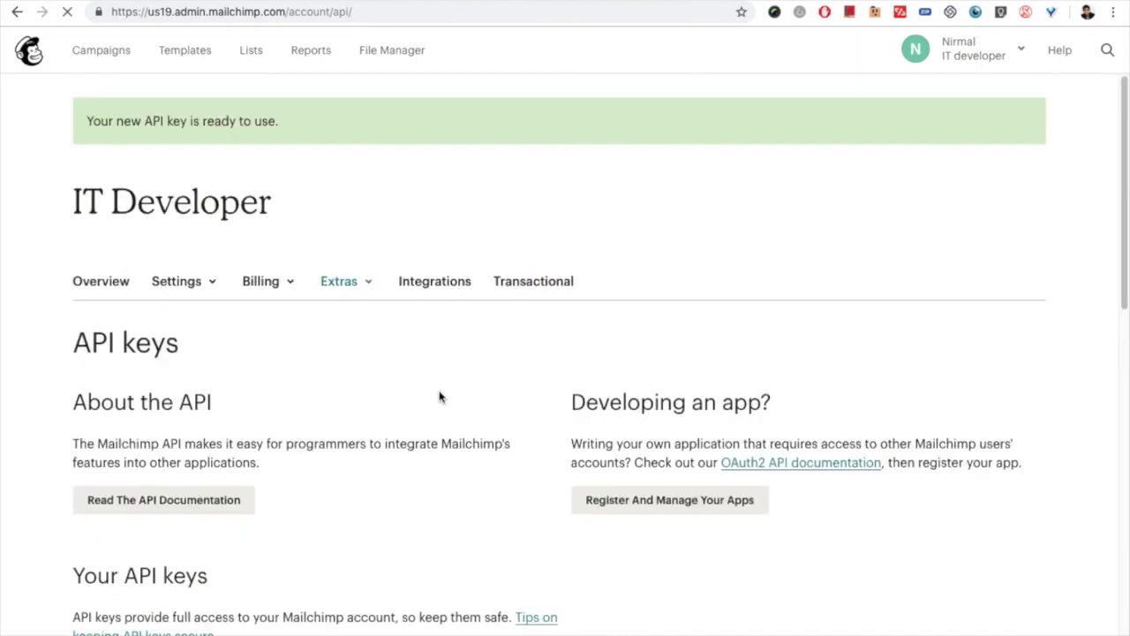
pyautogui.scroll(-3, 490, 366)
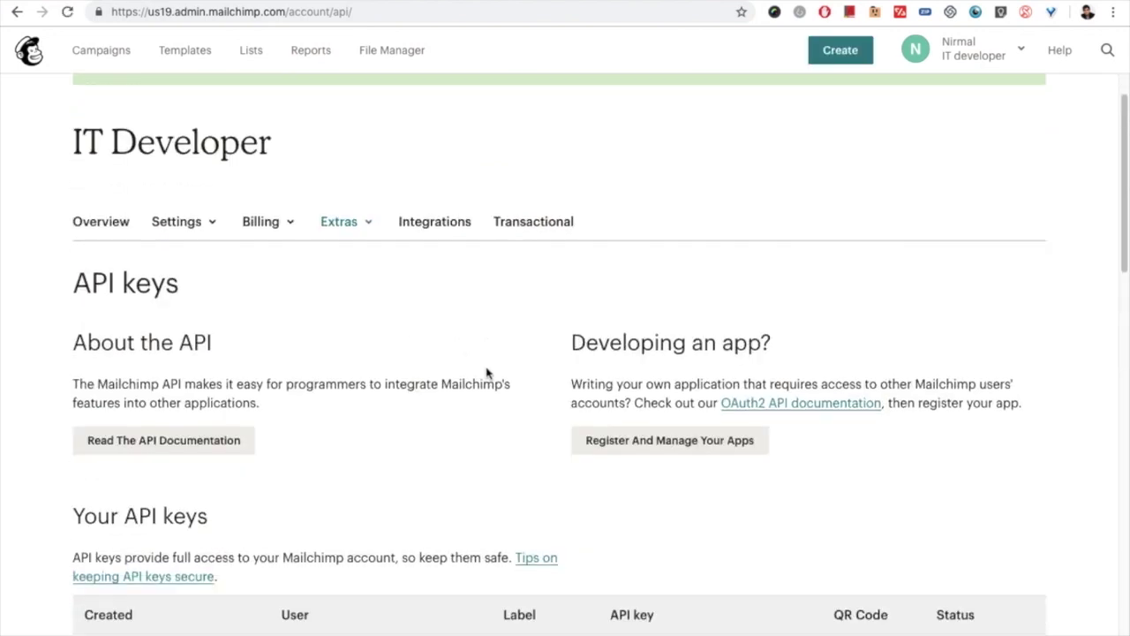
pyautogui.click(694, 491)
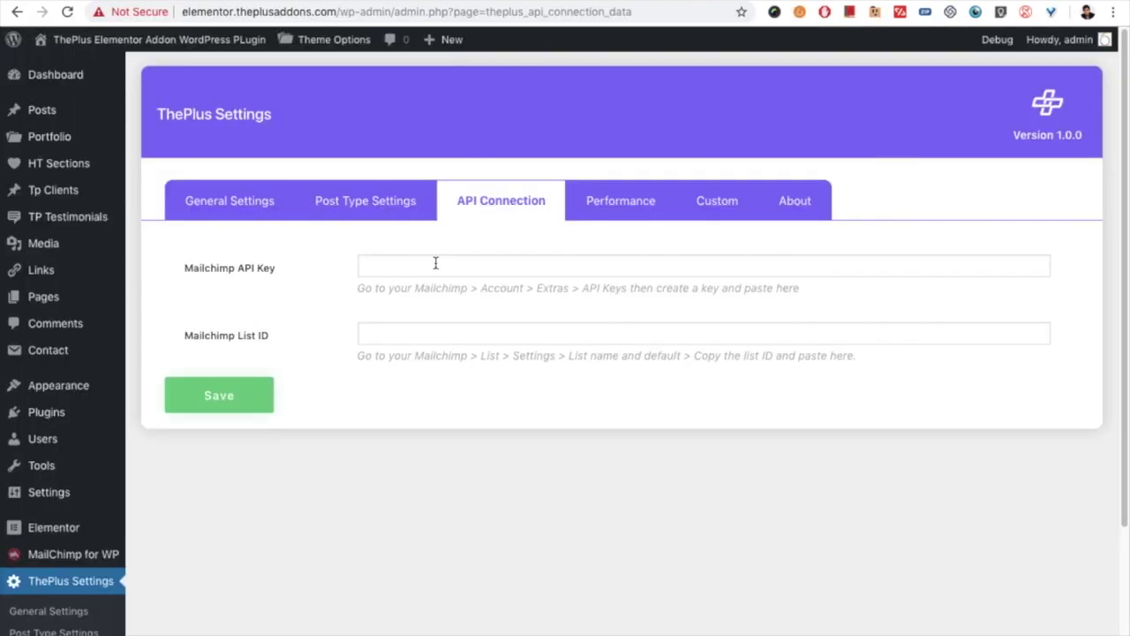
pyautogui.click(435, 265)
pyautogui.hotkey('ctrl', 'v')
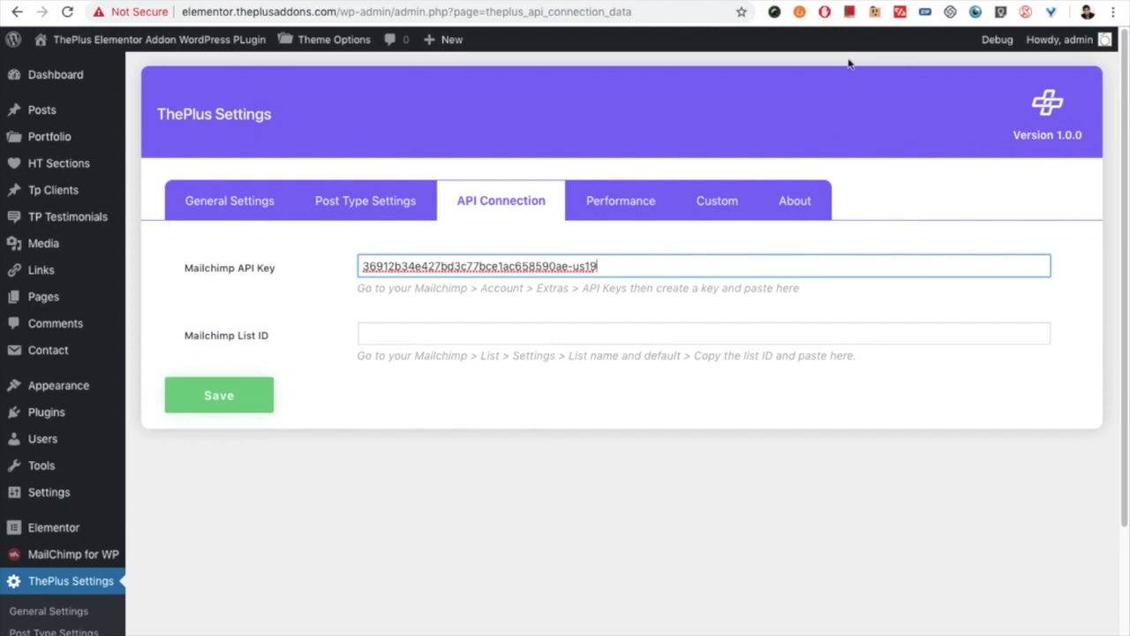
# Step: With the new API key in place, go back to Mailchimp's Lists overview
pyautogui.click(447, 361)
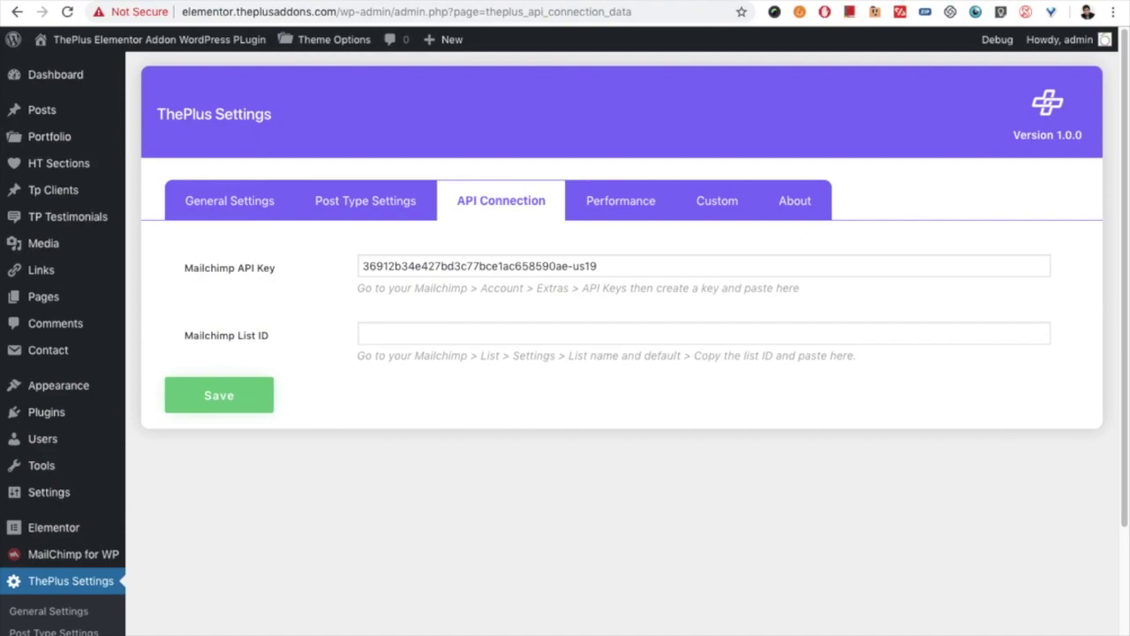
pyautogui.hotkey('ctrl', 'Tab')
pyautogui.click(253, 53)
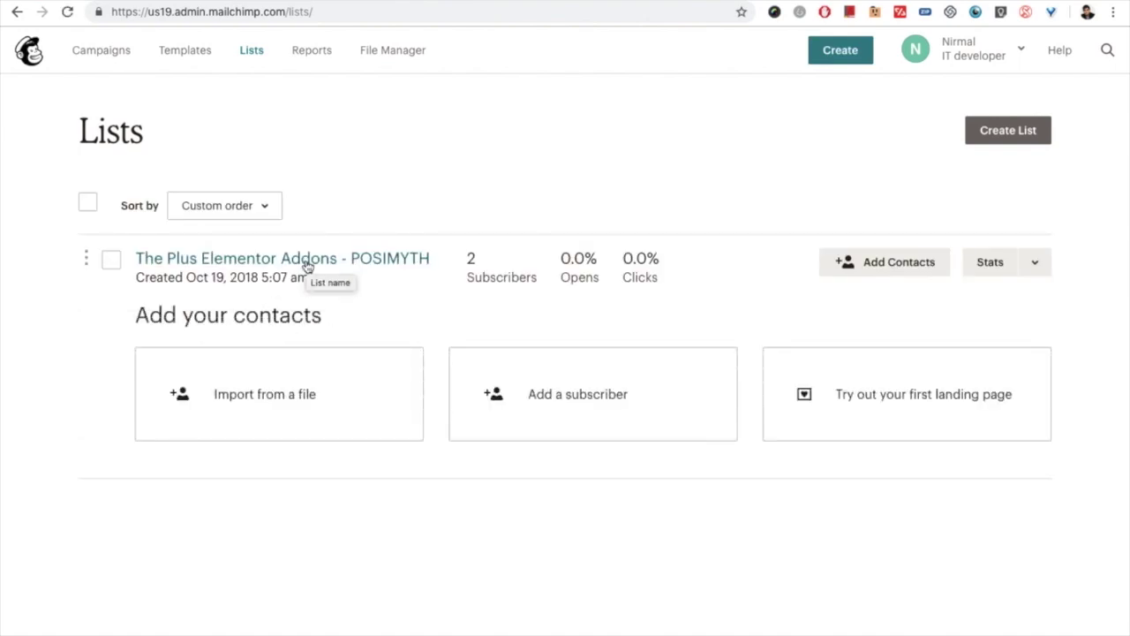
# Step: Copy the List ID from the list's 'List name and defaults' settings and focus WordPress's List ID field
pyautogui.click(307, 257)
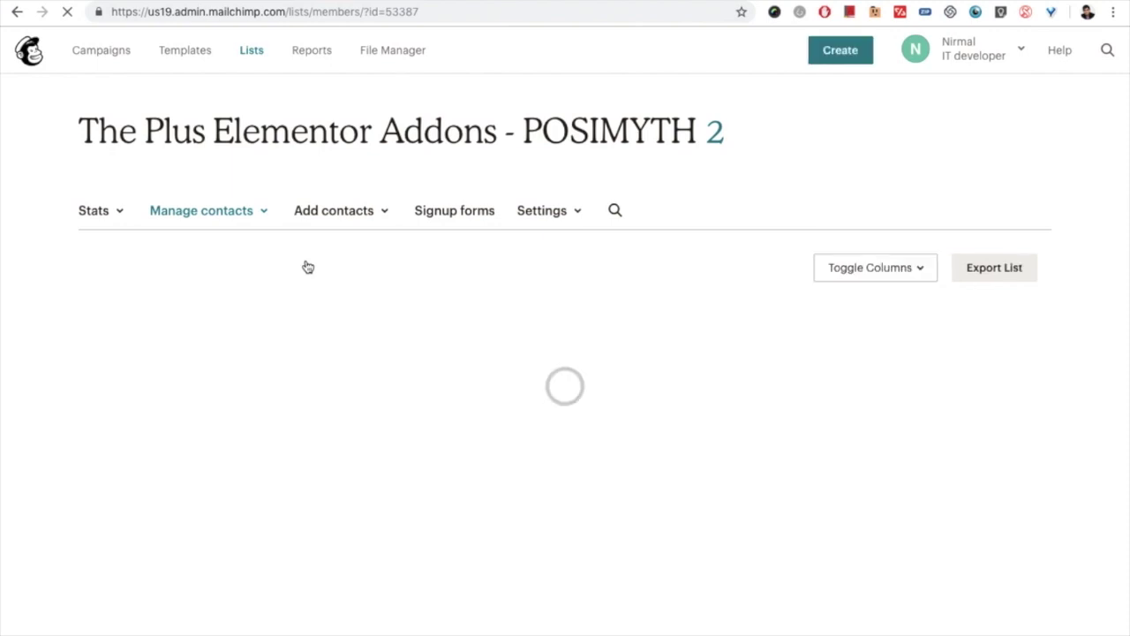
pyautogui.click(554, 216)
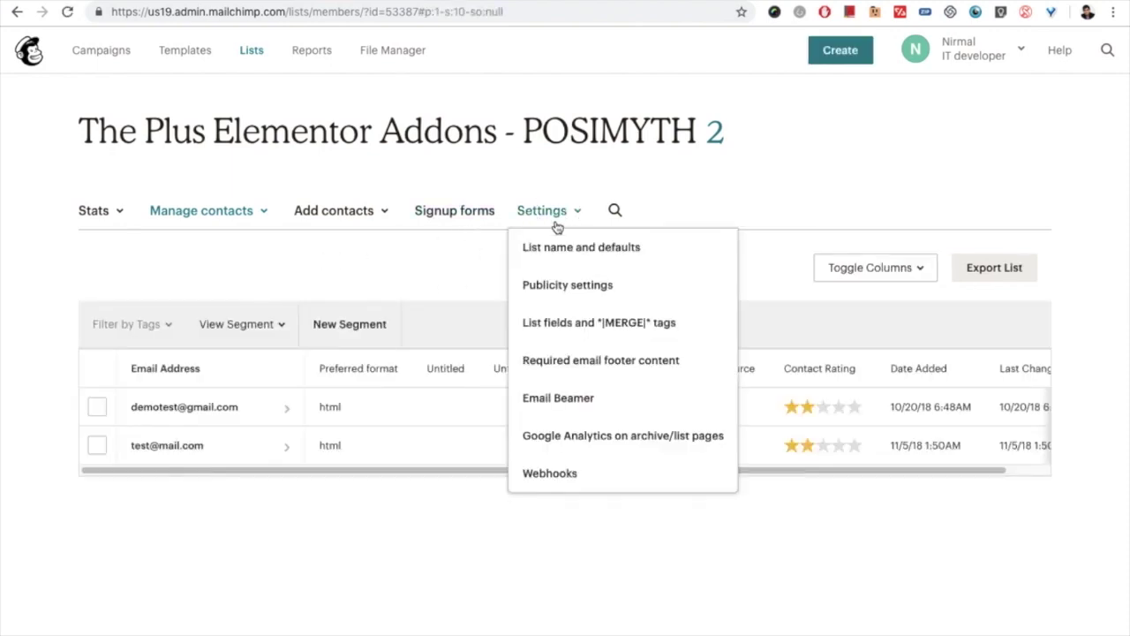
pyautogui.click(554, 259)
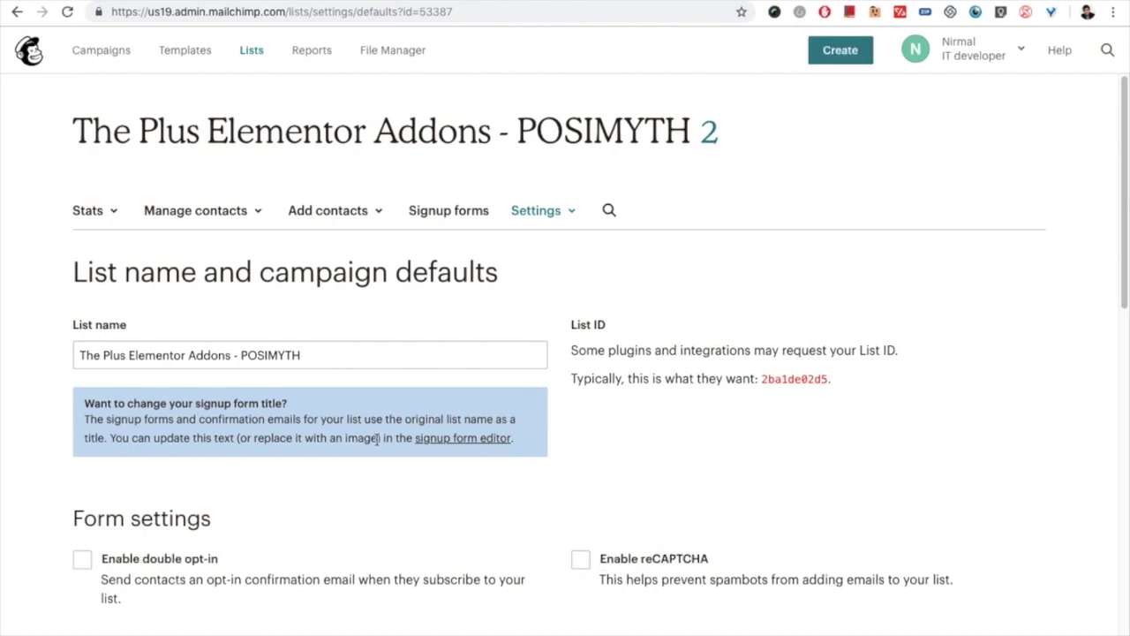
pyautogui.scroll(-1, 371, 442)
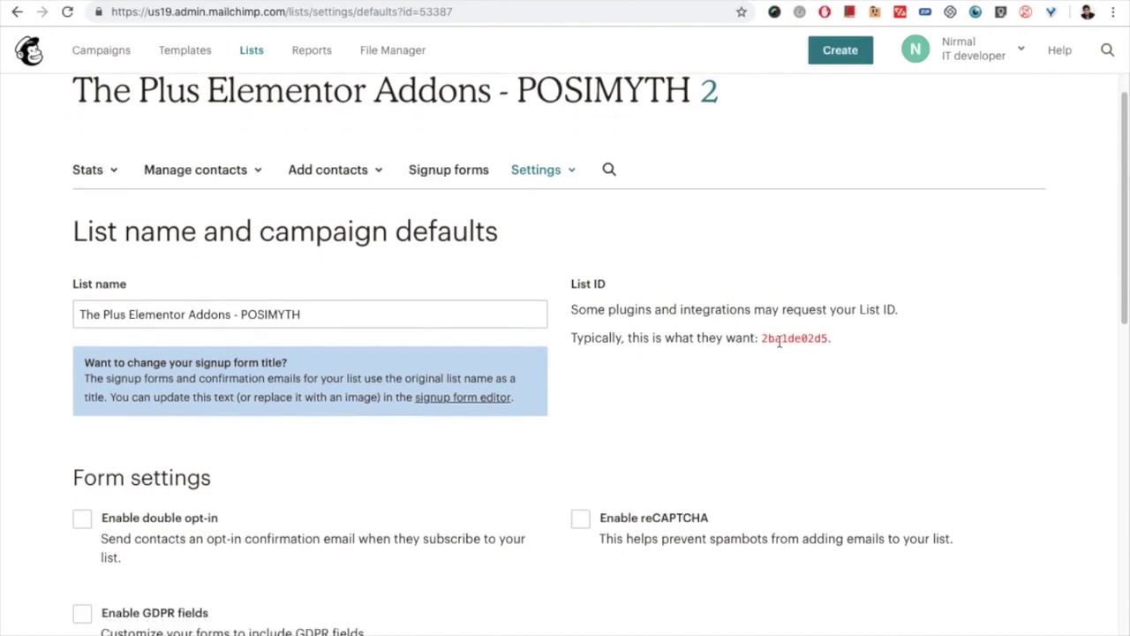
pyautogui.doubleClick(780, 338)
pyautogui.press('super+c')
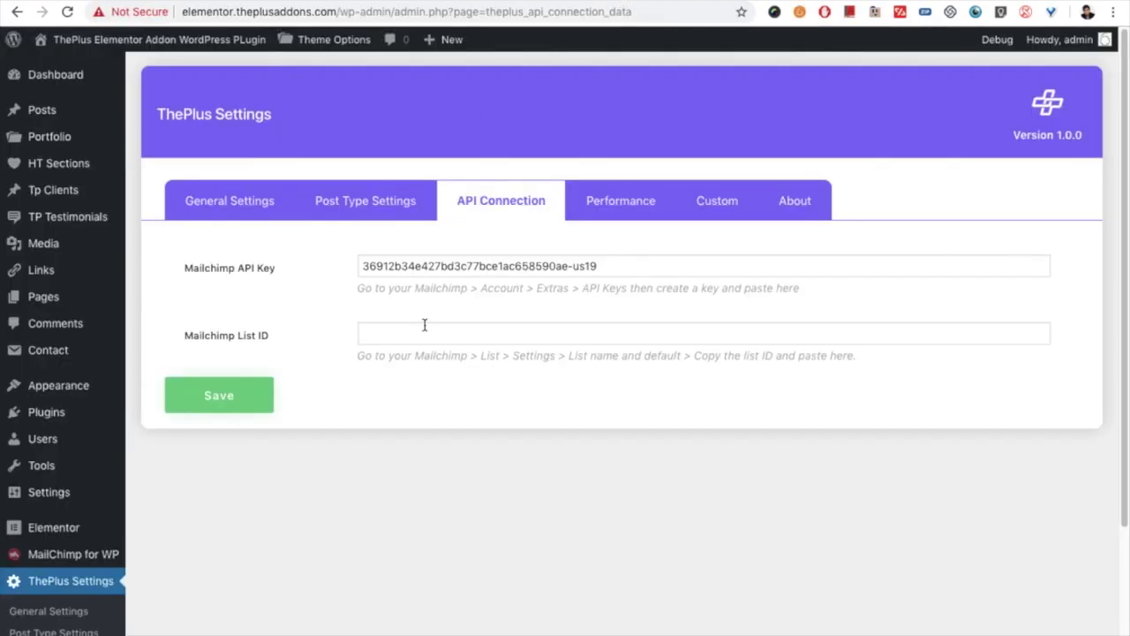
pyautogui.click(419, 339)
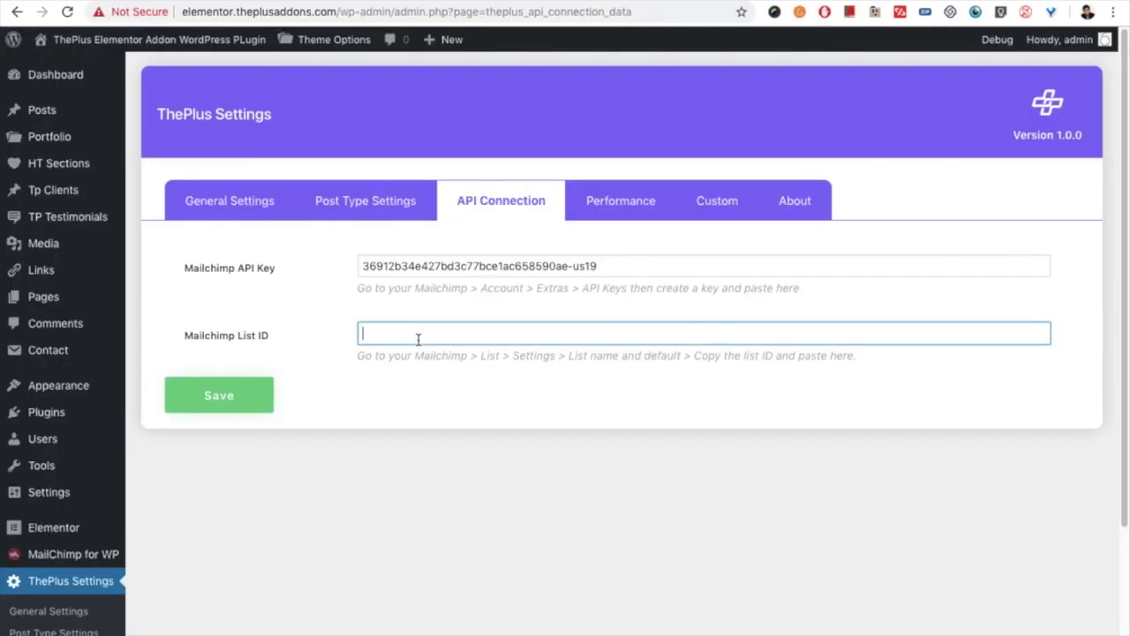
# Step: Paste the List ID and save the Mailchimp API connection settings
pyautogui.press('super+v')
pyautogui.click(220, 398)
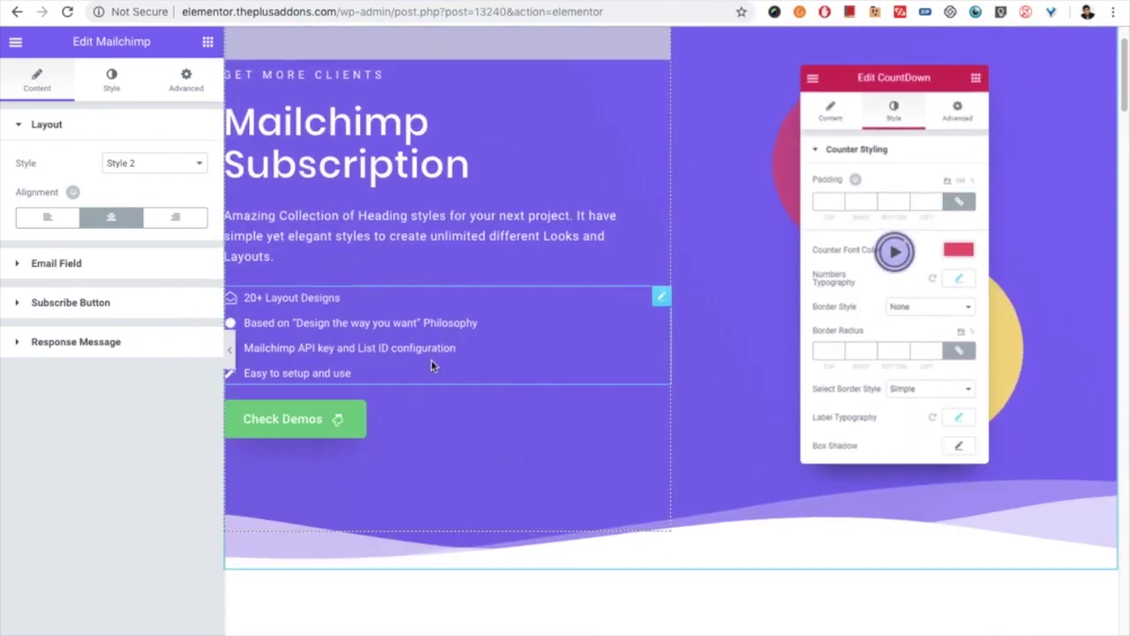
# Step: Try Style 1, keep the form on Style 2, and select the 'Enter your email' placeholder
pyautogui.scroll(-10, 432, 362)
pyautogui.scroll(2, 477, 392)
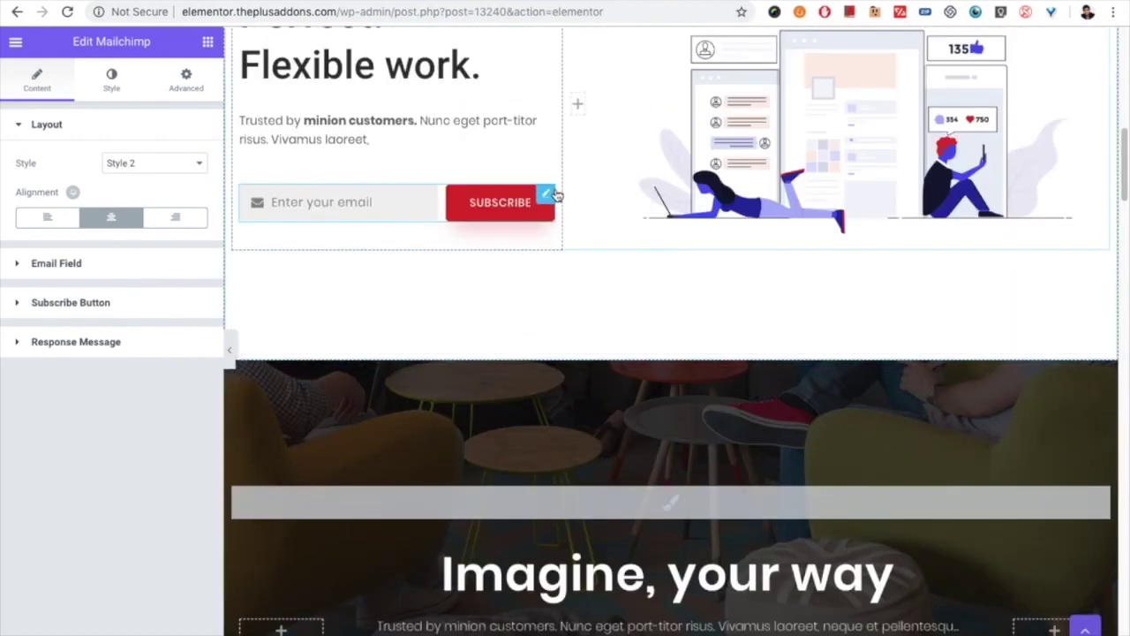
pyautogui.scroll(1, 495, 301)
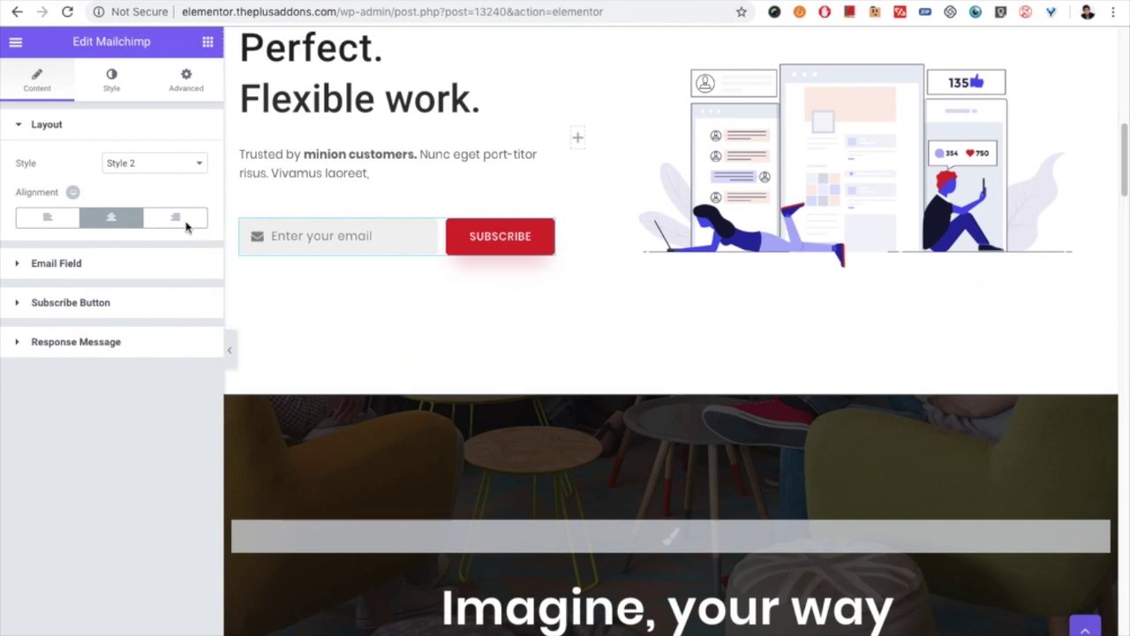
pyautogui.click(121, 162)
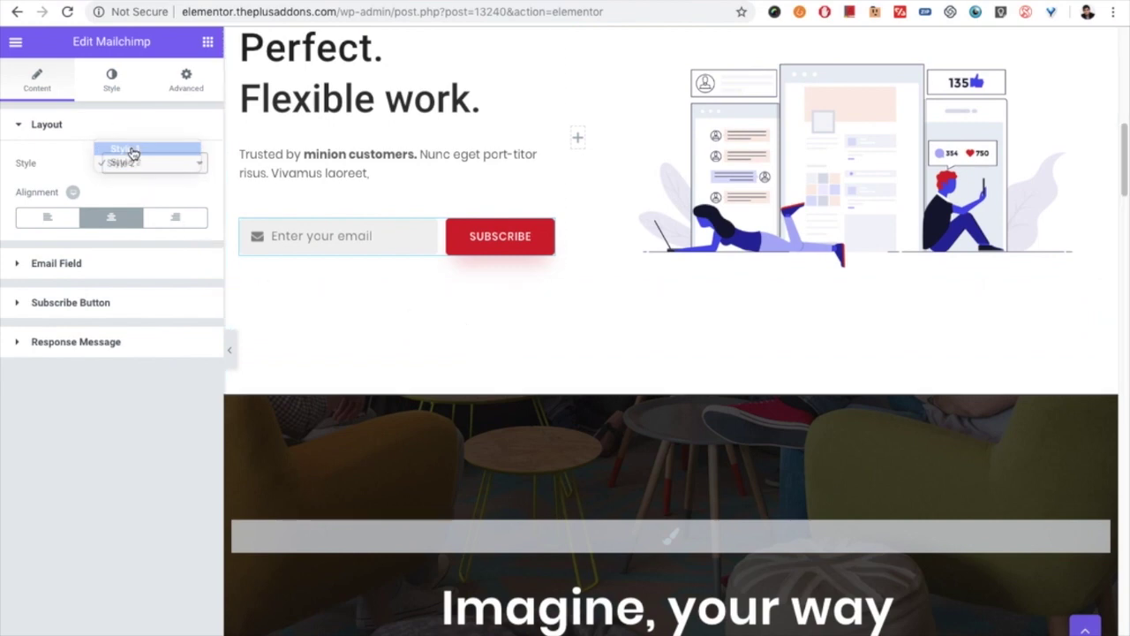
pyautogui.click(128, 150)
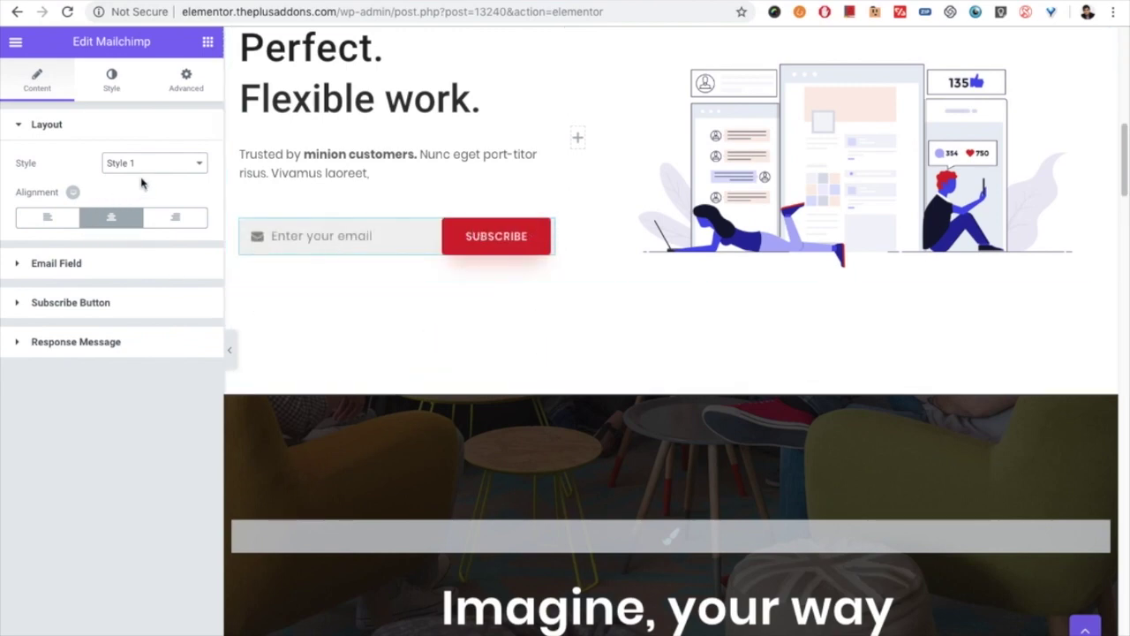
pyautogui.click(145, 165)
pyautogui.click(141, 175)
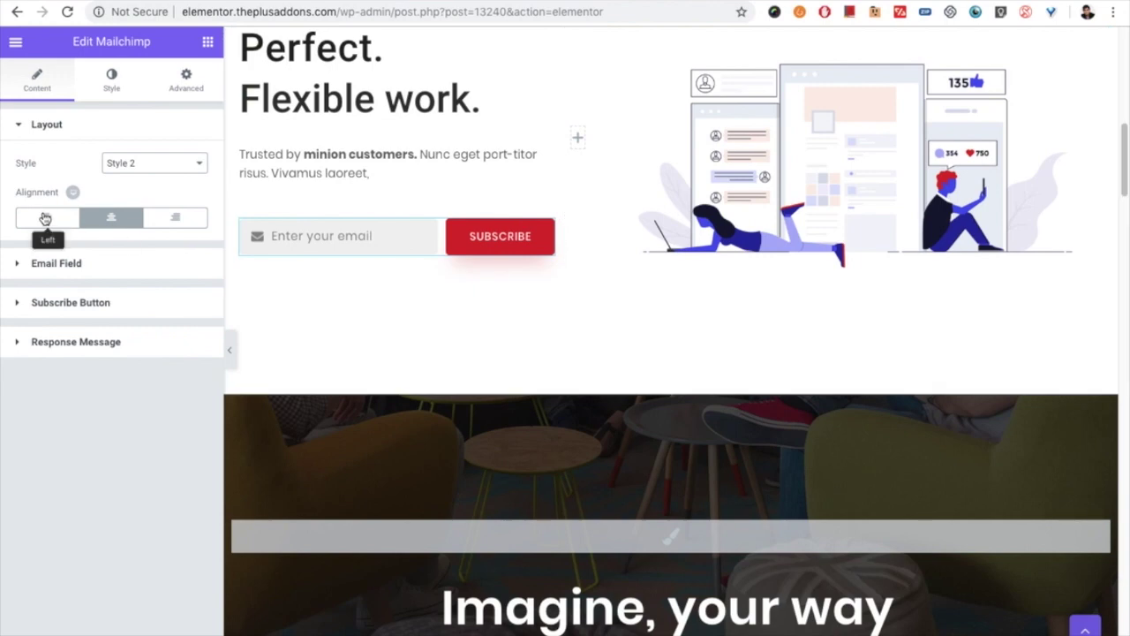
pyautogui.click(113, 263)
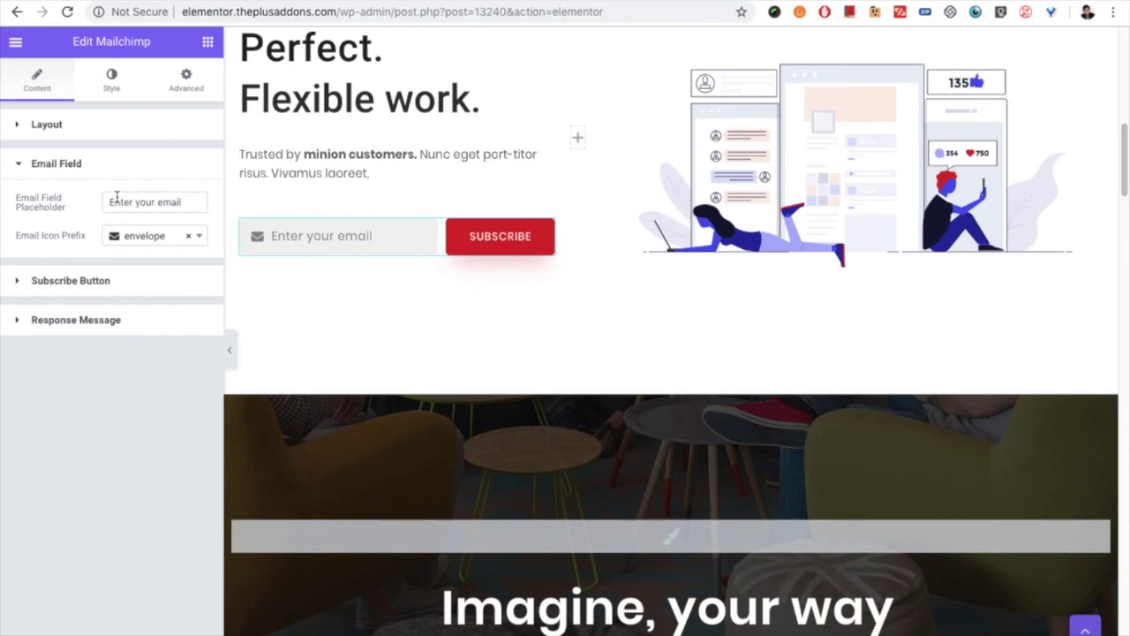
pyautogui.tripleClick(121, 201)
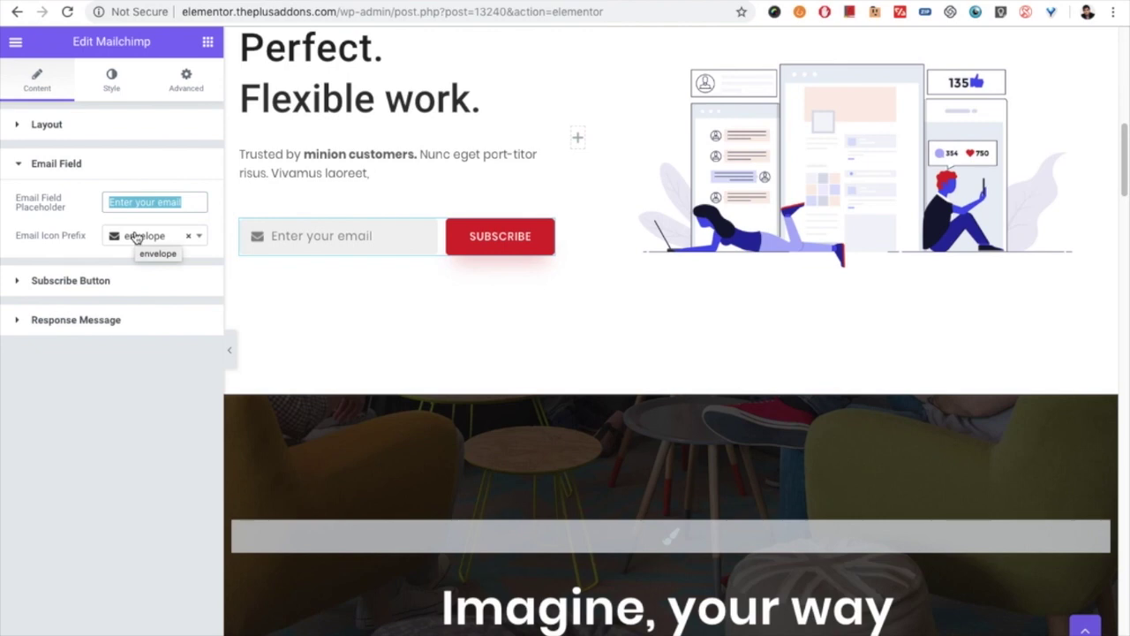
# Step: Give the SUBSCRIBE button an Icons Mind 'Add Bag' icon
pyautogui.click(139, 237)
pyautogui.moveTo(108, 265); pyautogui.dragTo(96, 279)
pyautogui.click(96, 280)
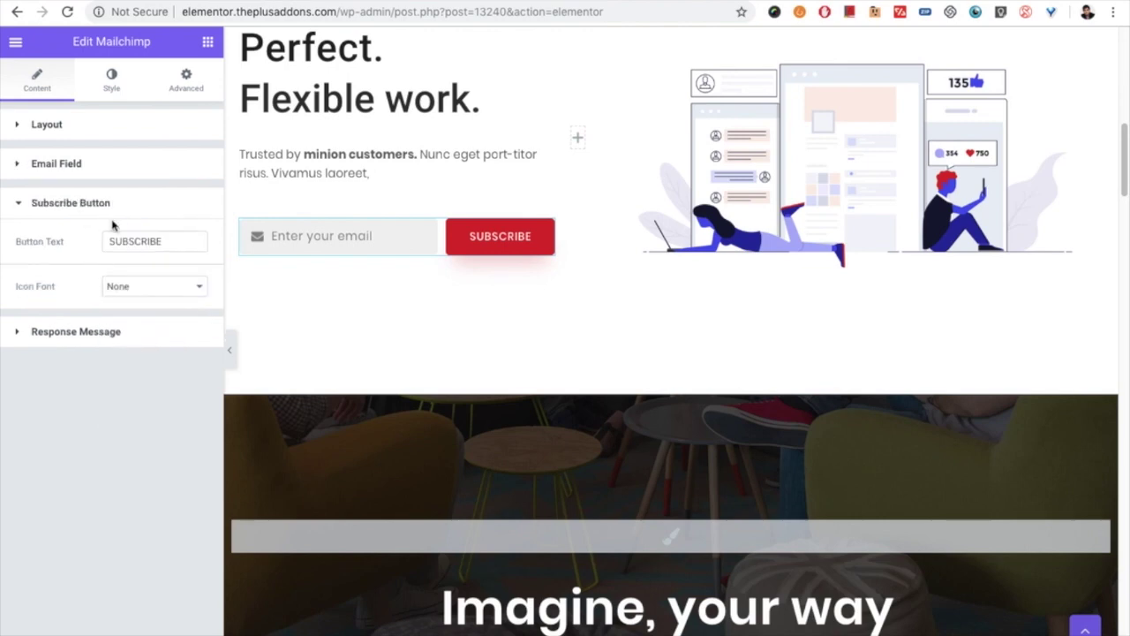
pyautogui.doubleClick(136, 236)
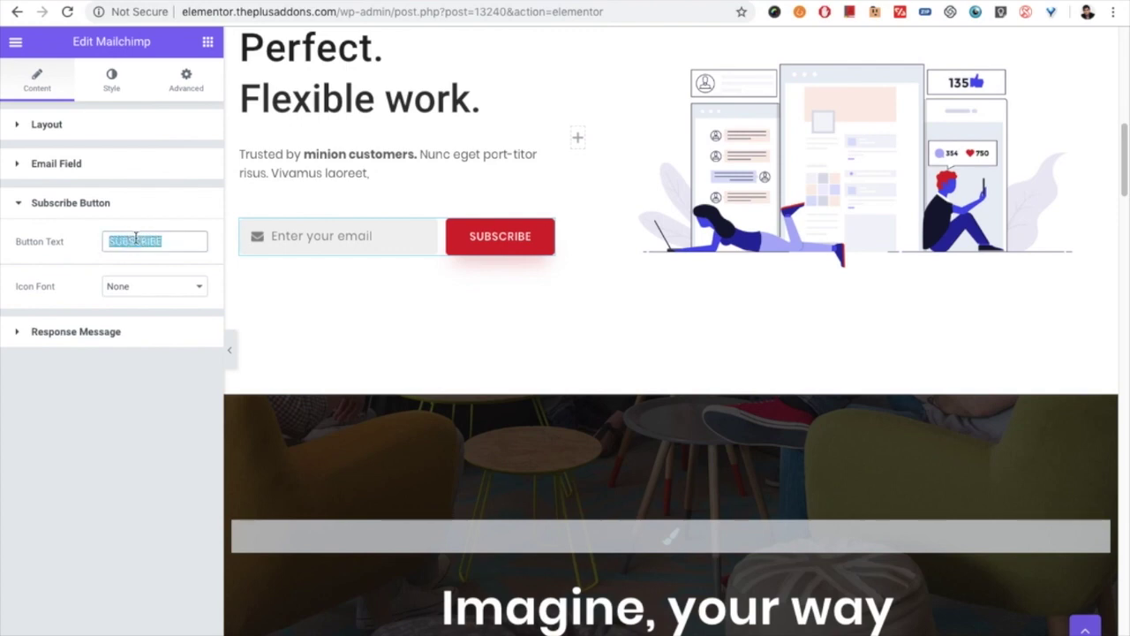
pyautogui.click(142, 291)
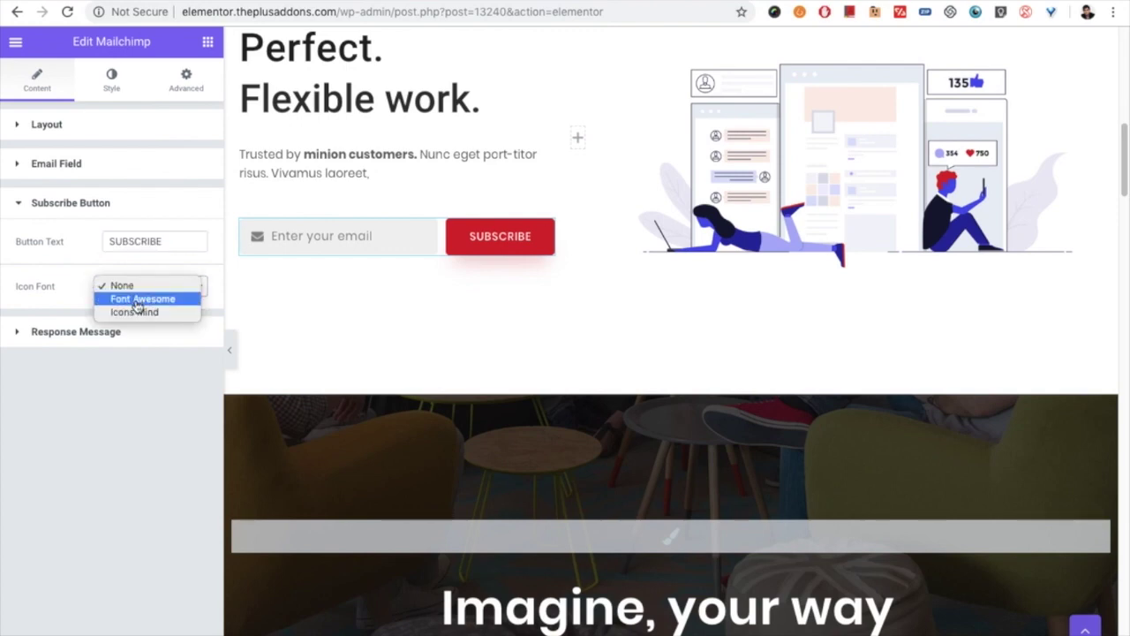
pyautogui.click(137, 300)
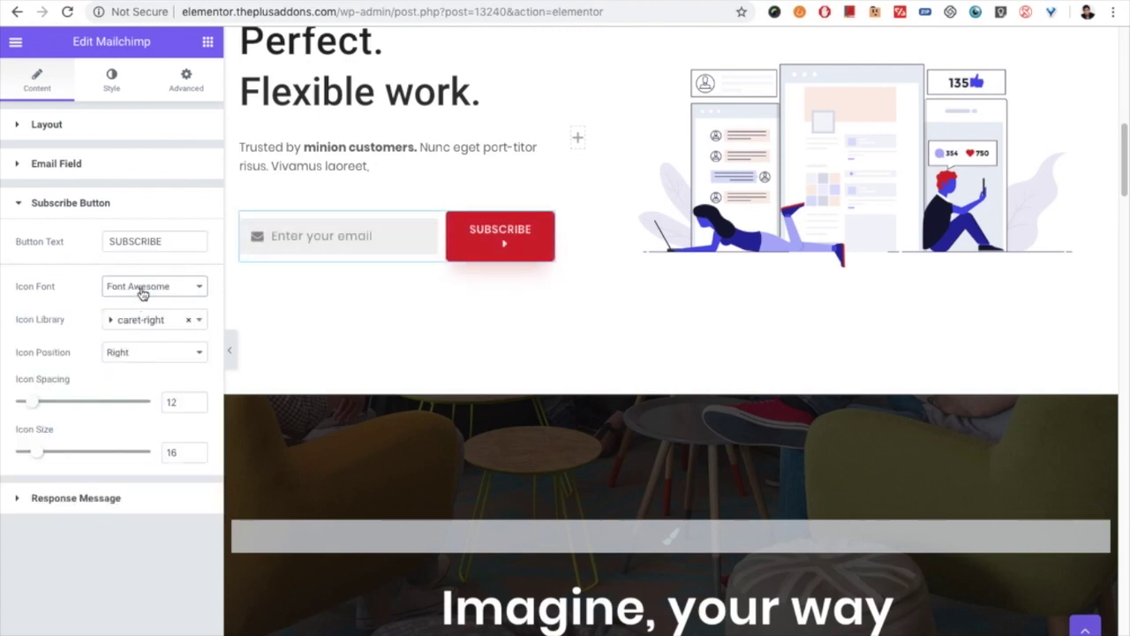
pyautogui.click(141, 293)
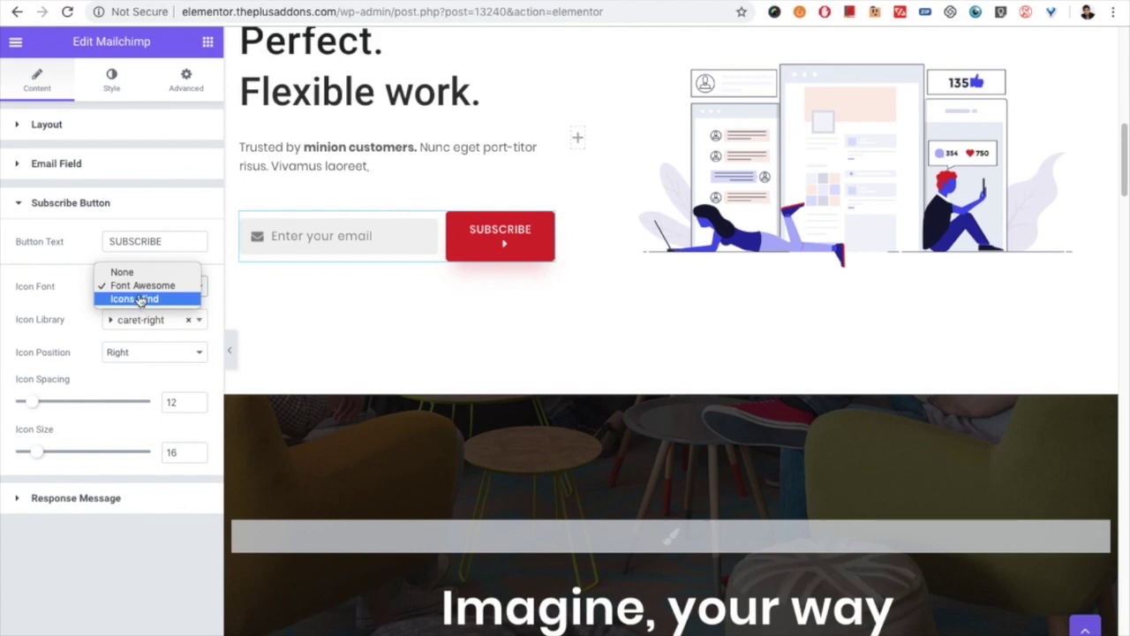
pyautogui.click(135, 300)
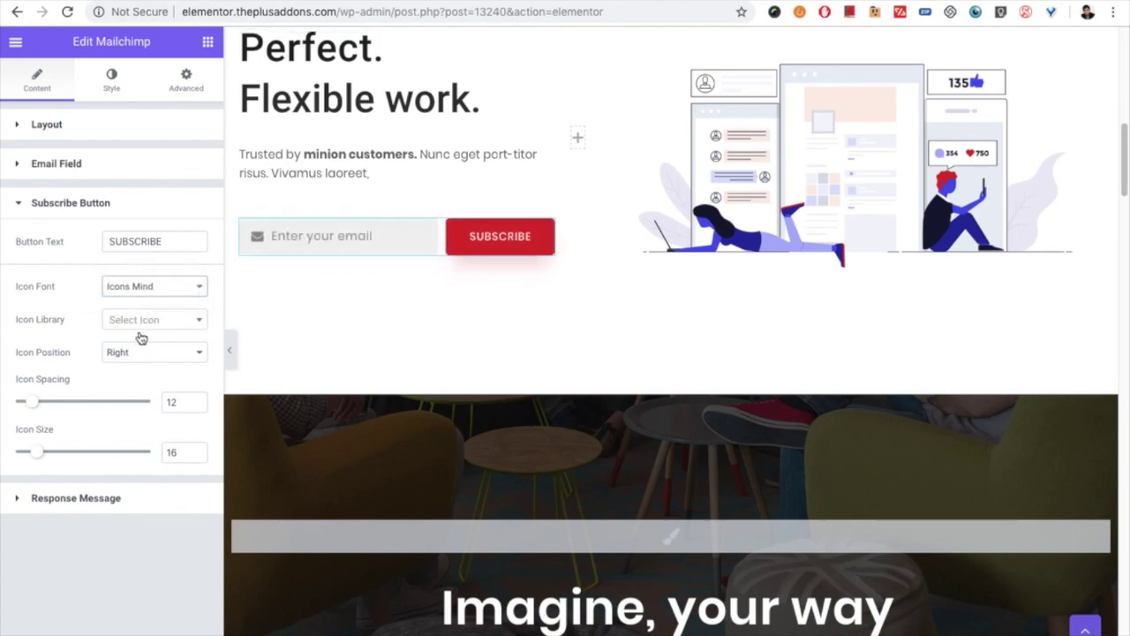
pyautogui.click(138, 323)
pyautogui.click(134, 402)
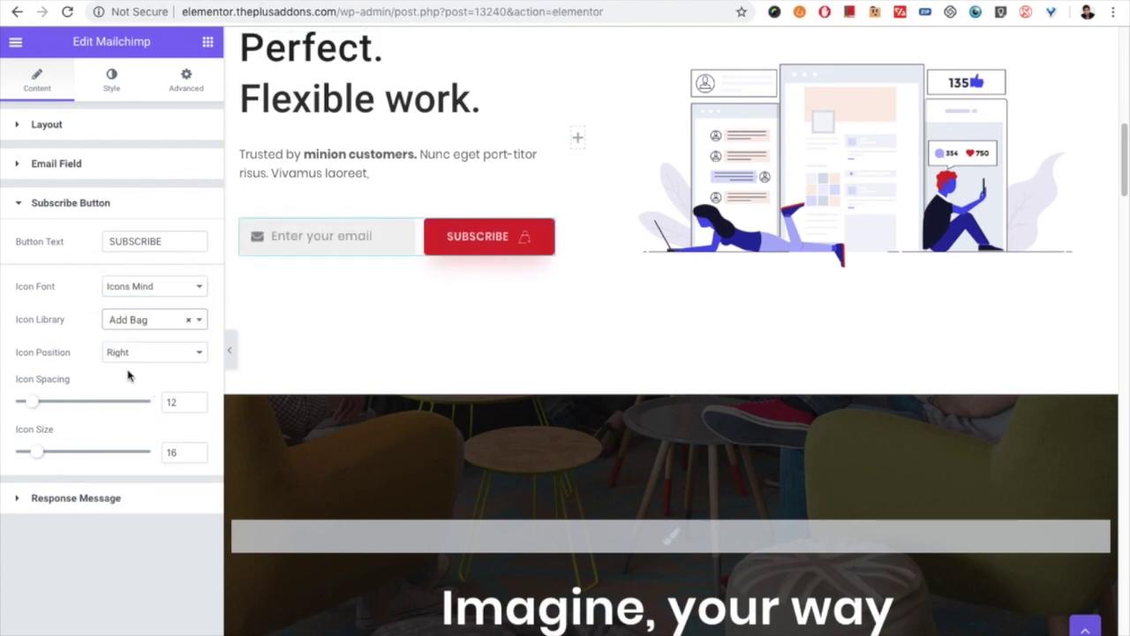
# Step: Keep the bag icon on the right with Icon Spacing 9 and Icon Size 28
pyautogui.click(148, 362)
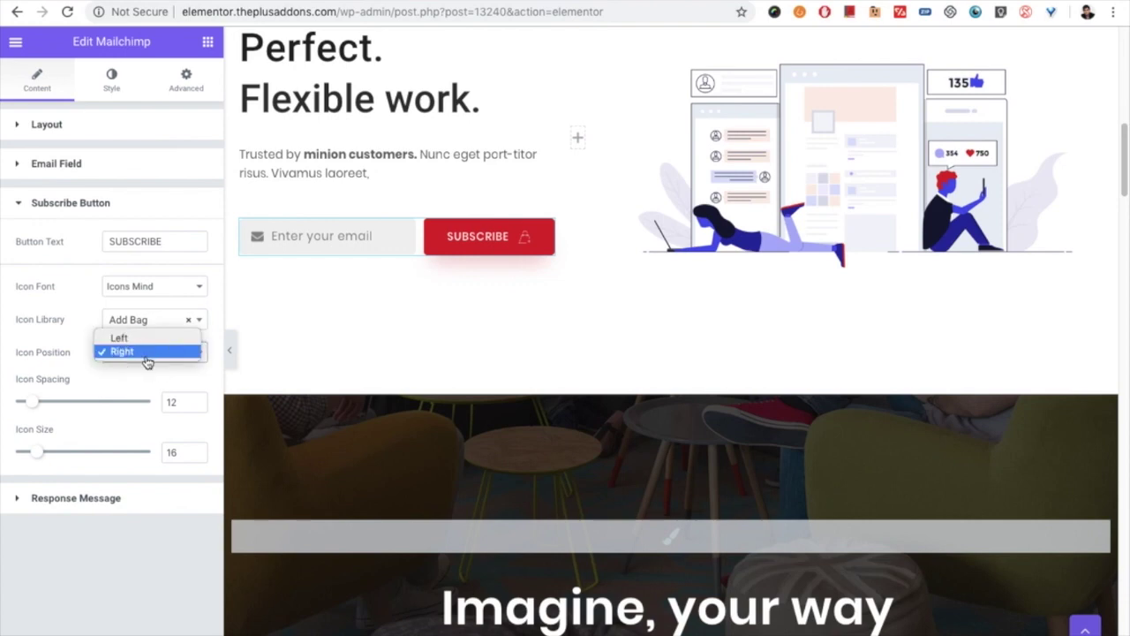
pyautogui.click(146, 353)
pyautogui.moveTo(38, 405); pyautogui.dragTo(33, 406)
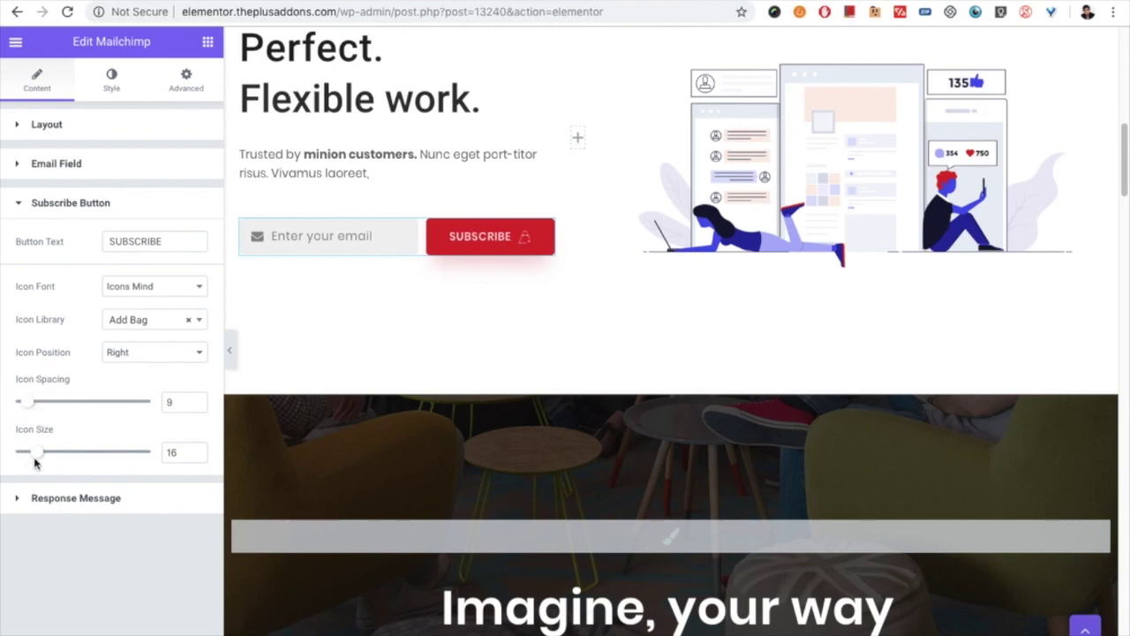
pyautogui.moveTo(40, 456); pyautogui.dragTo(51, 455)
pyautogui.click(76, 497)
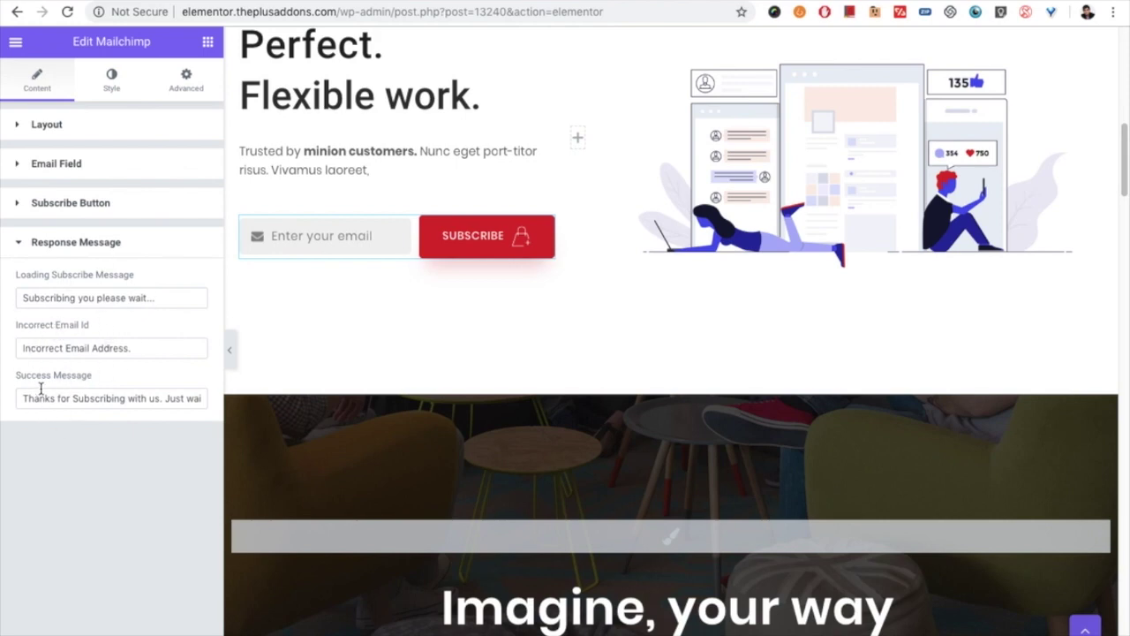
# Step: Review the success response message, then bring up the Prefix Email Icon style settings
pyautogui.click(91, 398)
pyautogui.hotkey('ctrl', 'a')
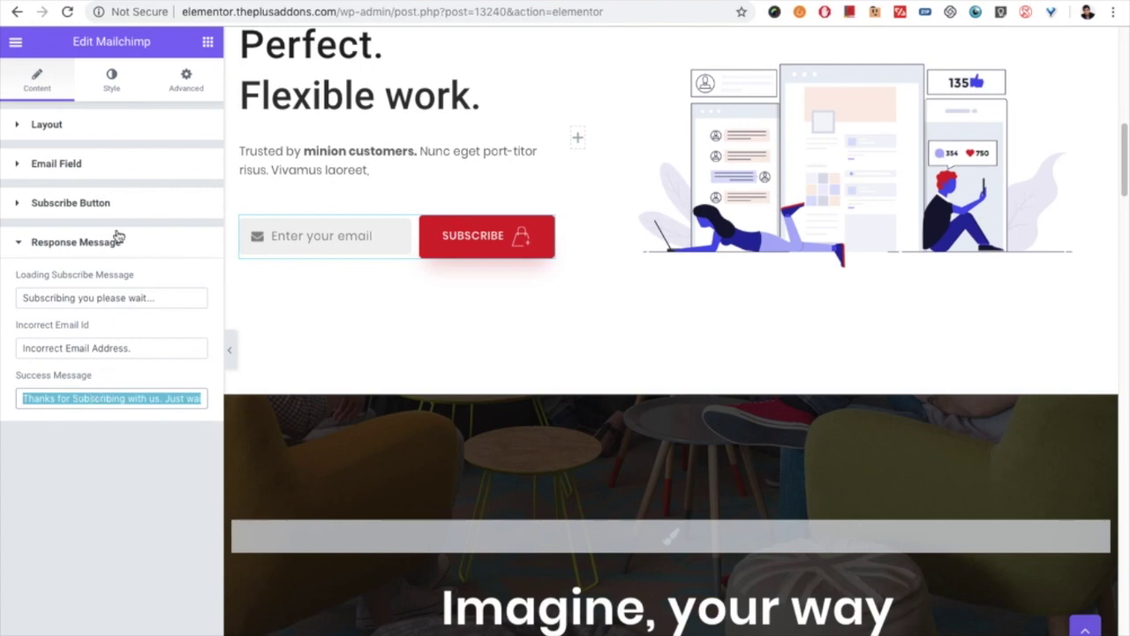
pyautogui.click(111, 84)
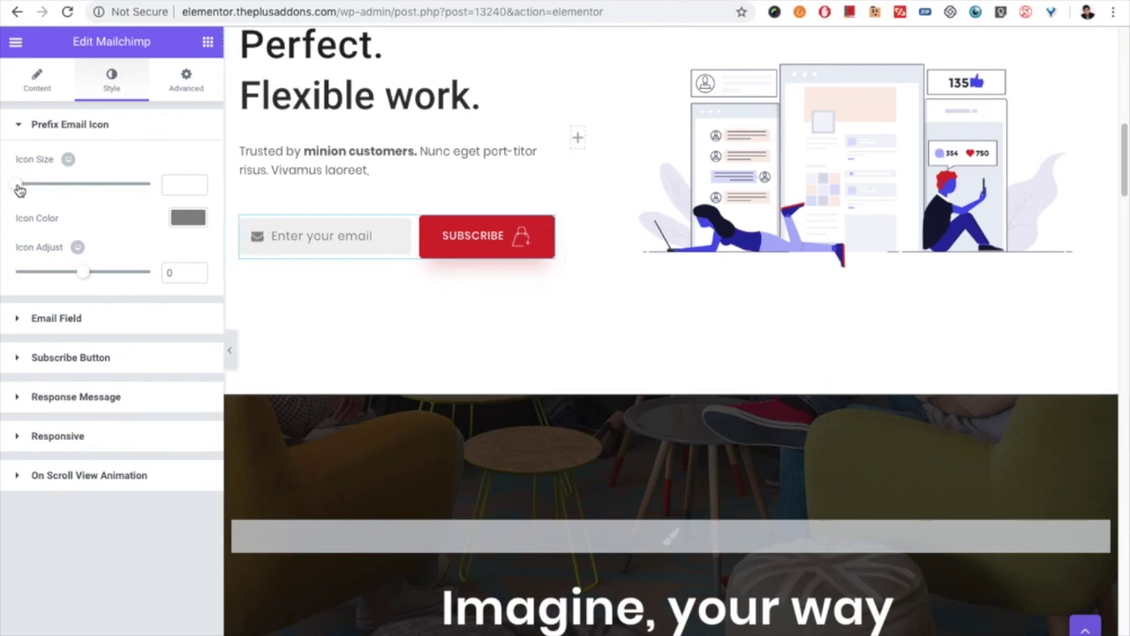
# Step: Set the envelope icon size to 22, make its colour transparent, and nudge its position
pyautogui.moveTo(14, 187); pyautogui.dragTo(33, 184)
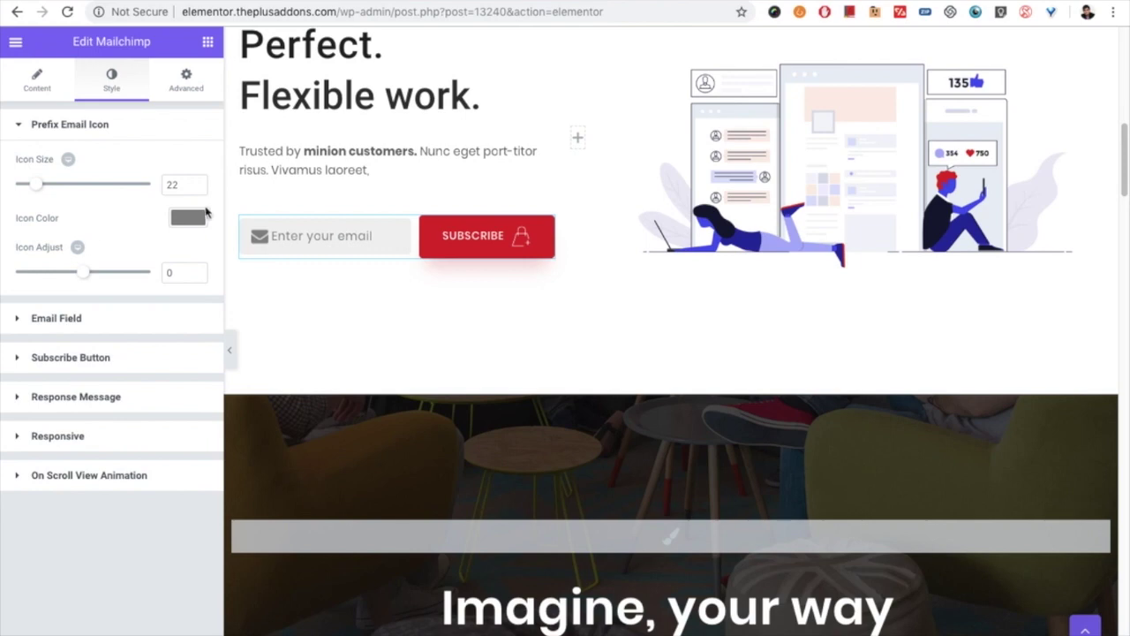
pyautogui.click(187, 218)
pyautogui.click(194, 331)
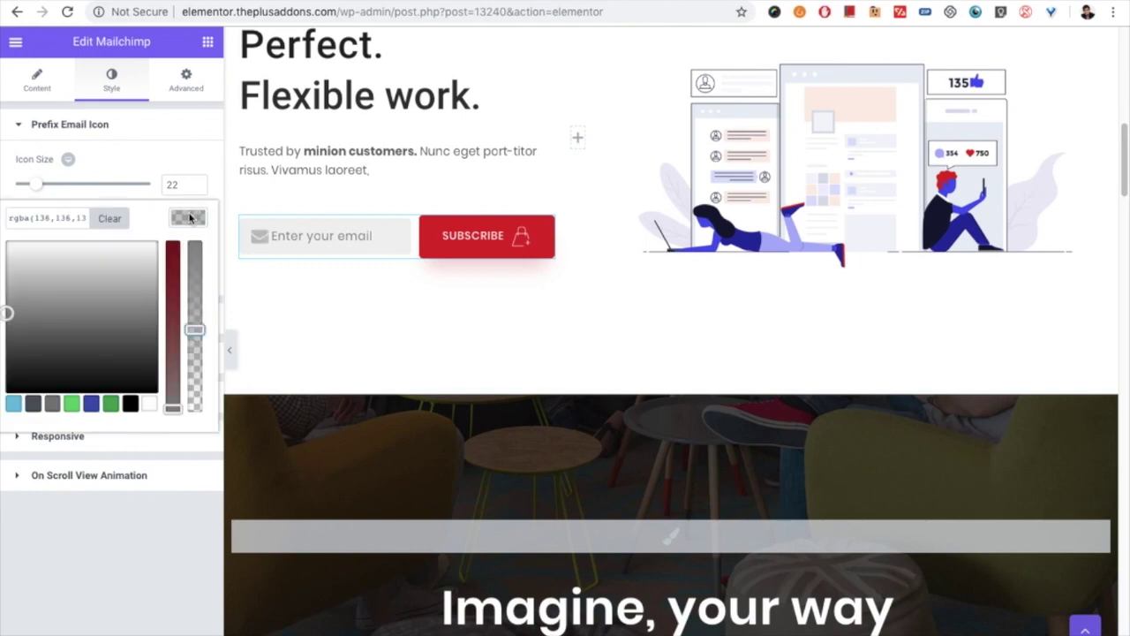
pyautogui.click(190, 217)
pyautogui.moveTo(82, 274); pyautogui.dragTo(83, 272)
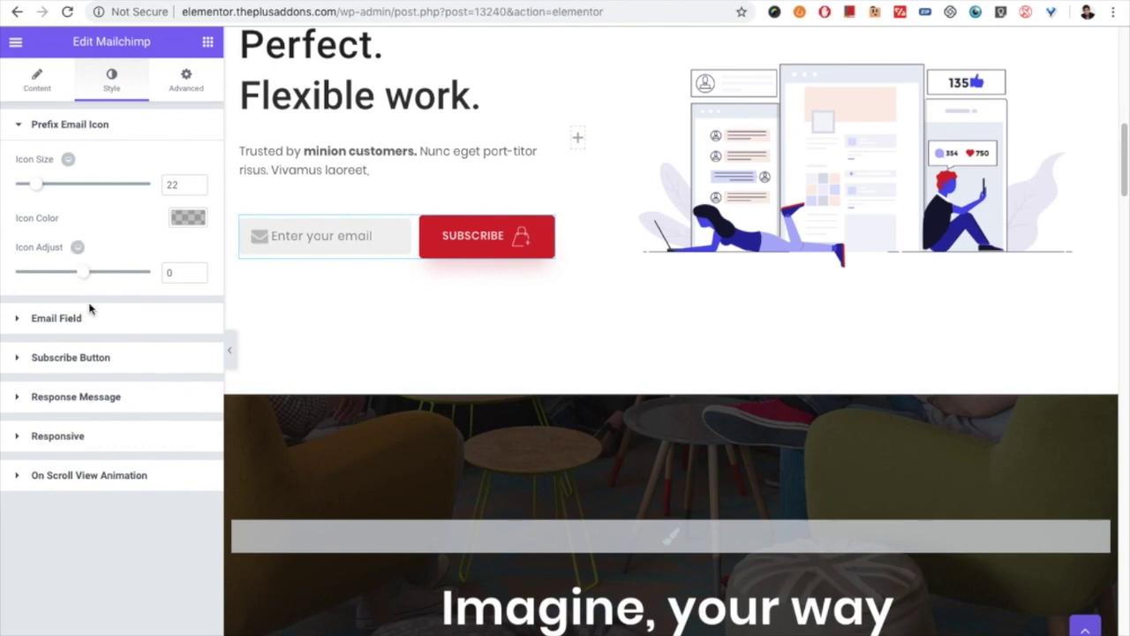
# Step: In Email Field style, check the typography and set the placeholder colour to #bfbfbf
pyautogui.click(92, 319)
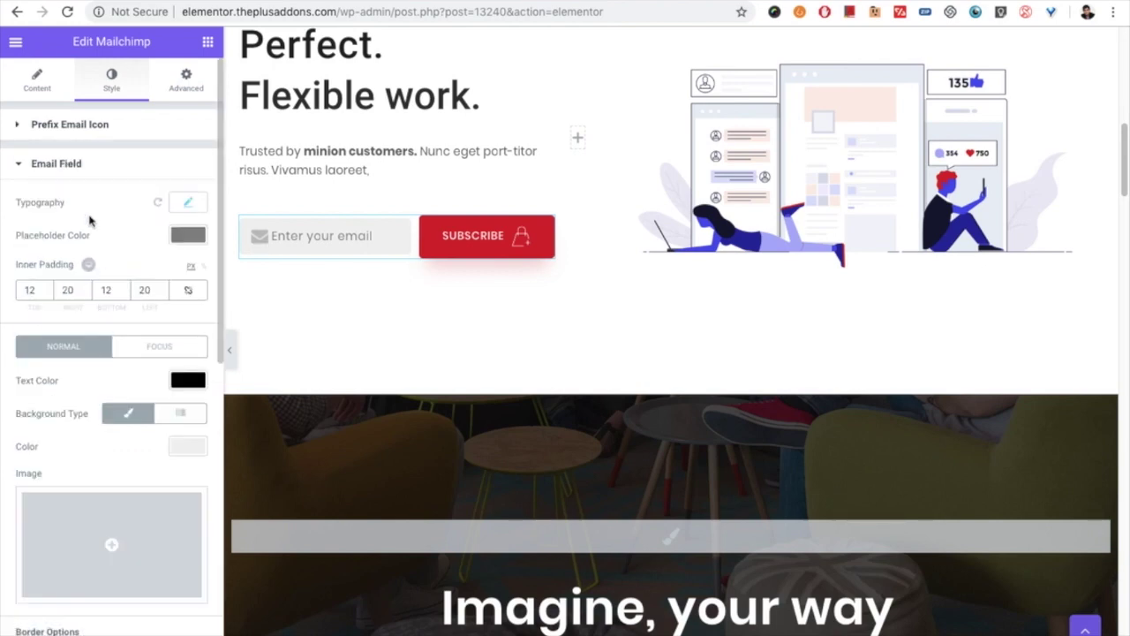
pyautogui.click(187, 203)
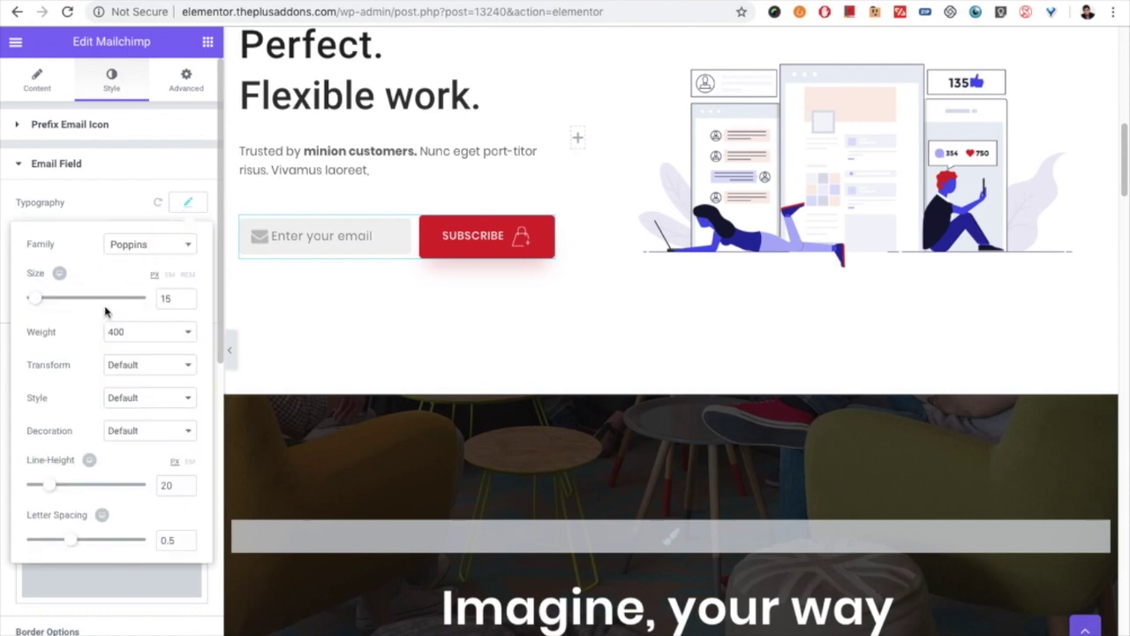
pyautogui.click(187, 202)
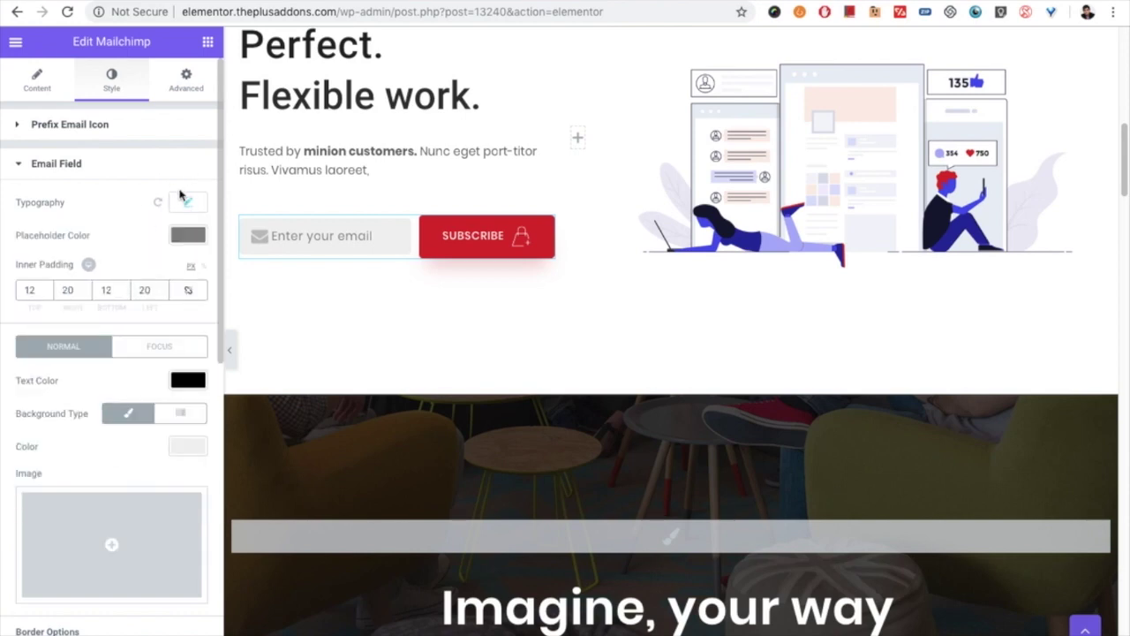
pyautogui.click(188, 202)
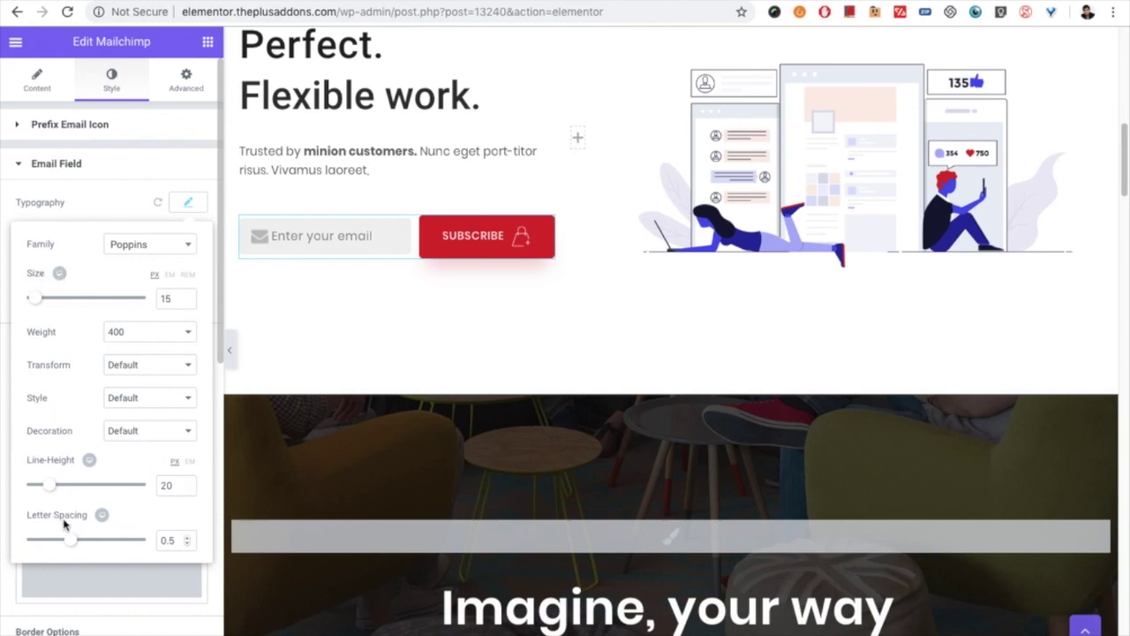
pyautogui.click(59, 273)
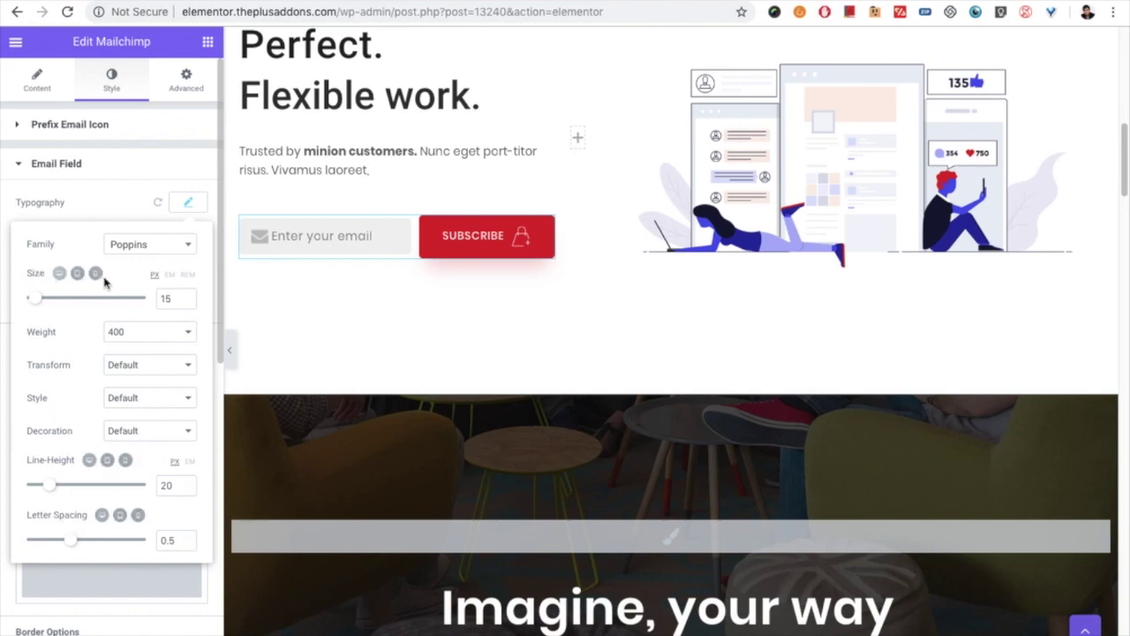
pyautogui.click(188, 205)
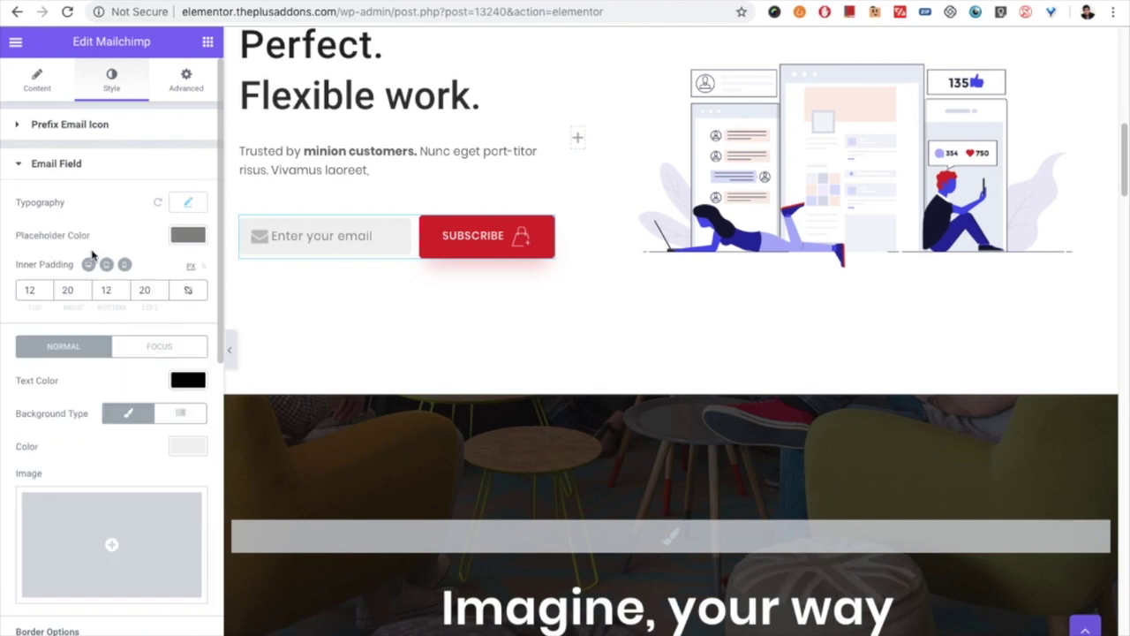
pyautogui.click(186, 234)
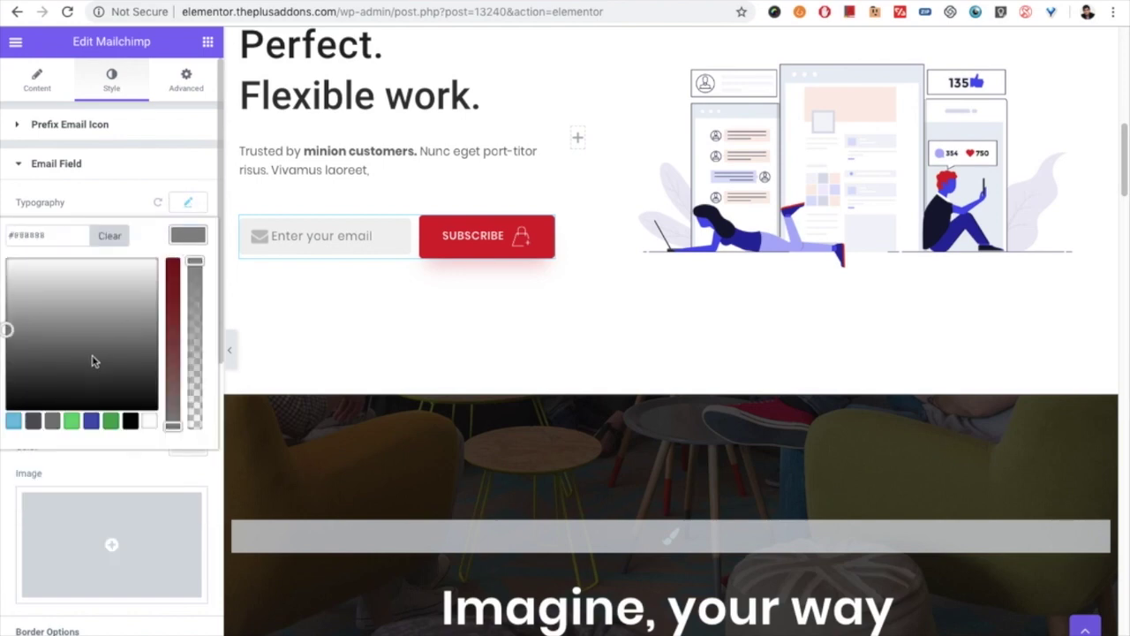
pyautogui.moveTo(107, 324); pyautogui.dragTo(121, 296)
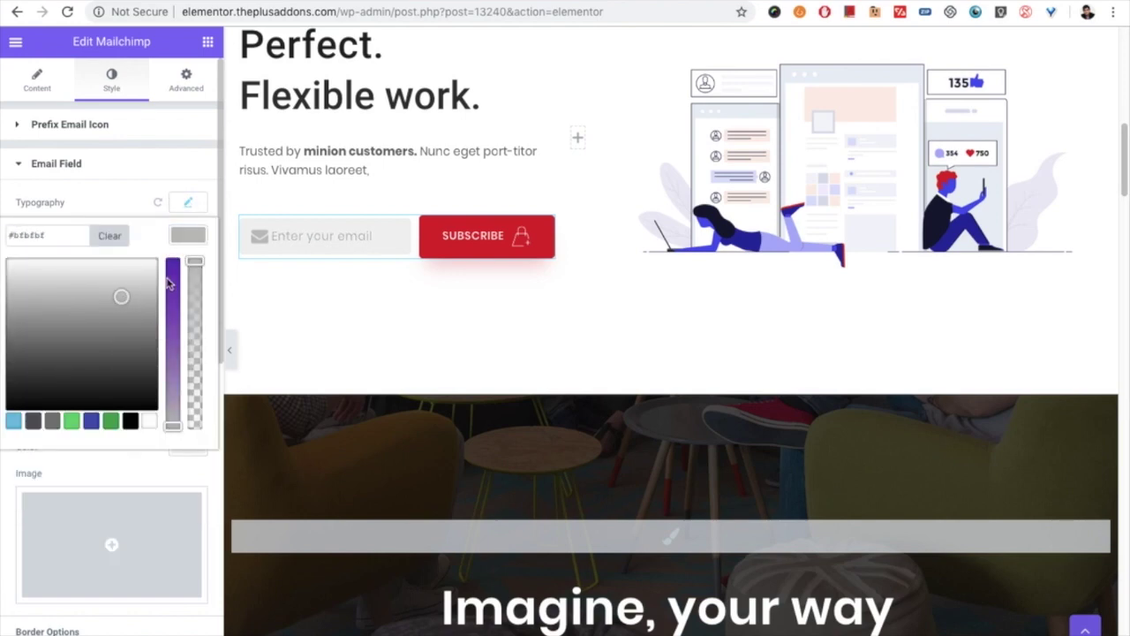
pyautogui.click(183, 234)
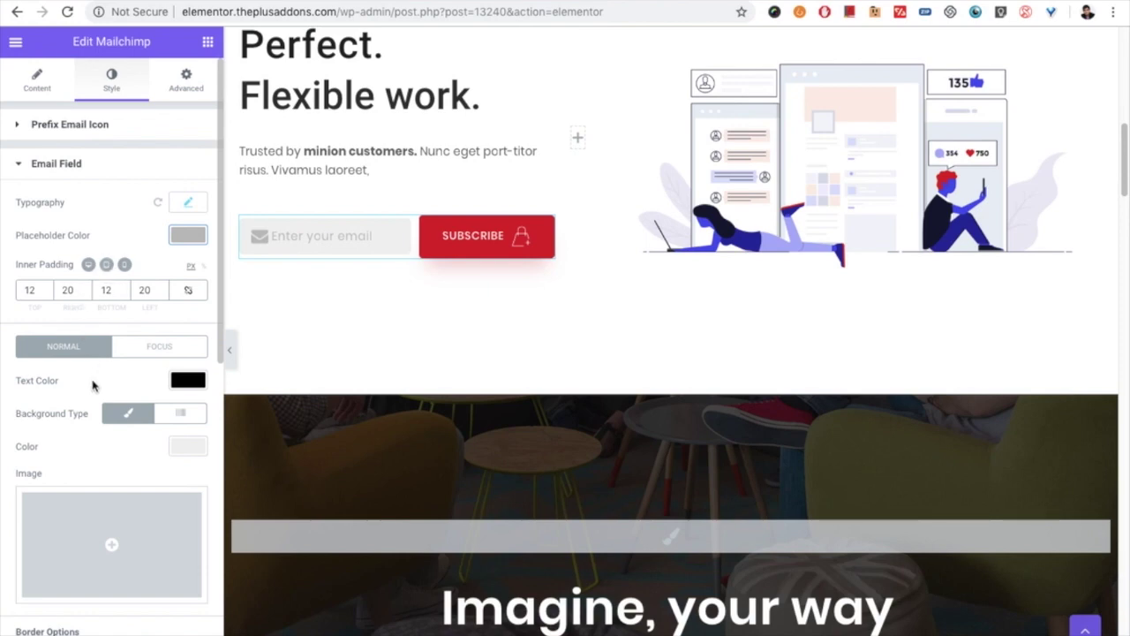
# Step: Type the sample text 'sddsf' into the email field of the form preview
pyautogui.scroll(-1, 93, 378)
pyautogui.scroll(-3, 20, 360)
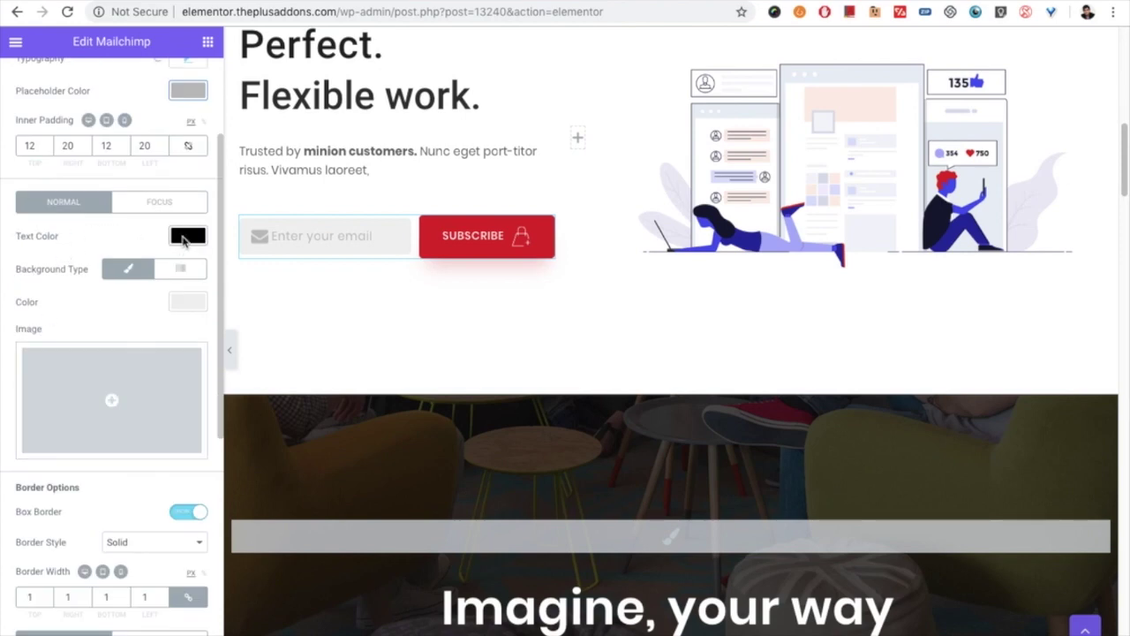
pyautogui.click(275, 236)
pyautogui.write('sddsf')
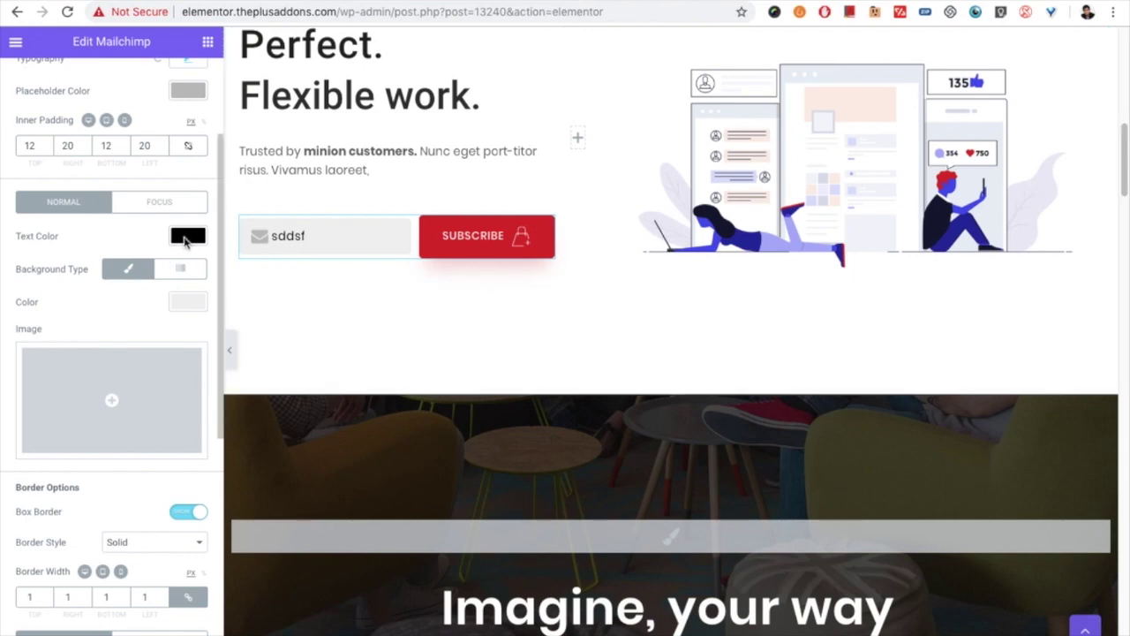
# Step: Set the email field's normal text colour to green #23a455, then bring up the Focus-state text colour
pyautogui.click(187, 235)
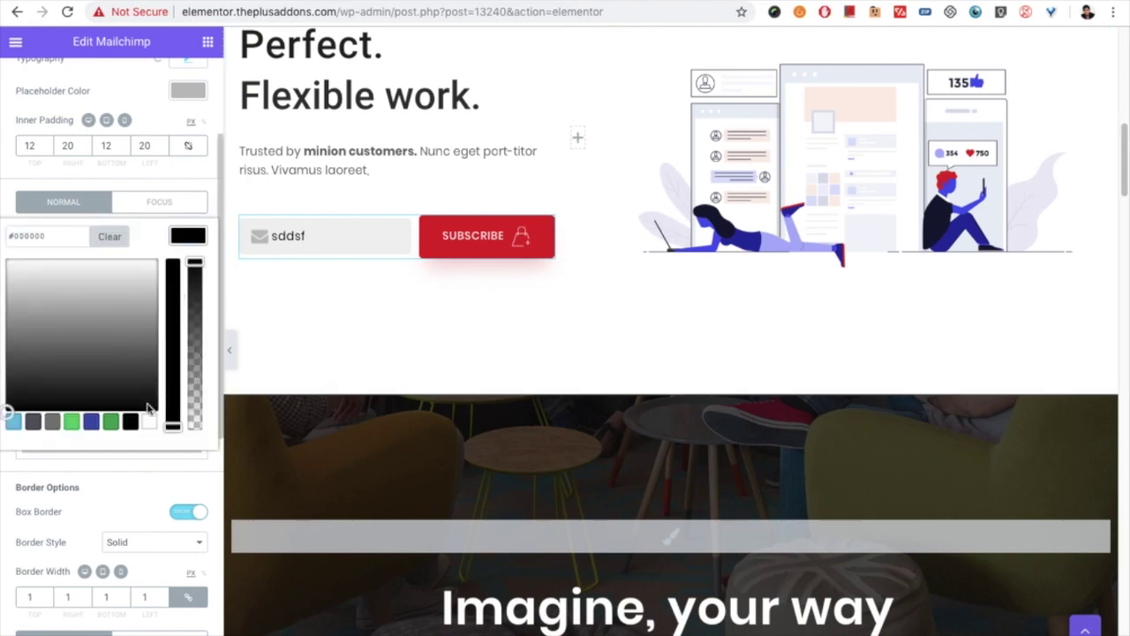
pyautogui.click(110, 421)
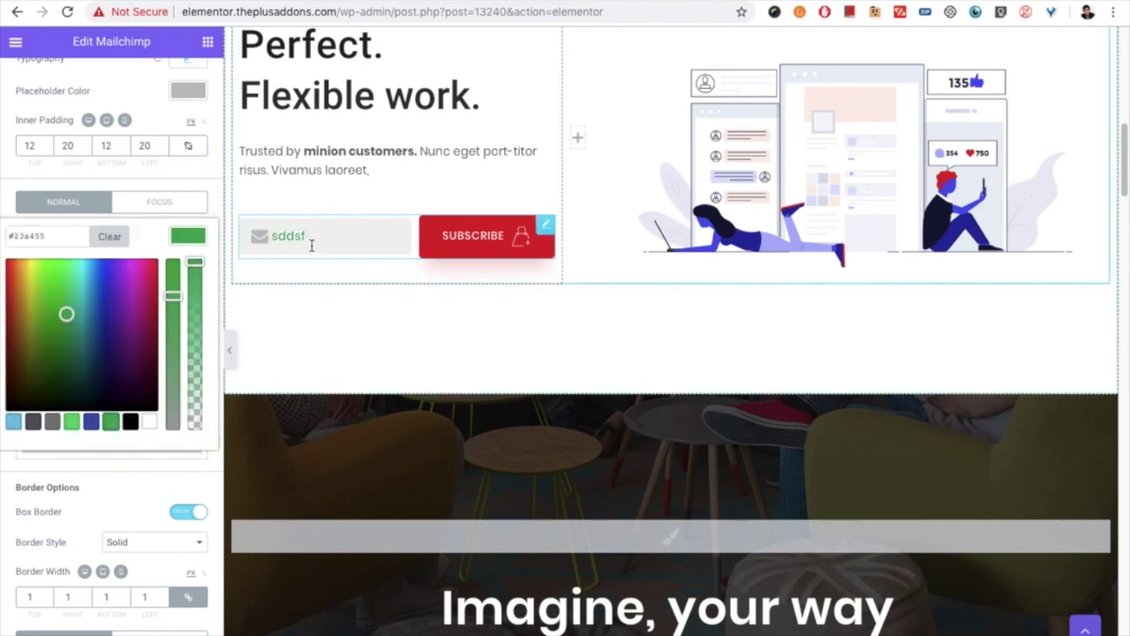
pyautogui.click(191, 234)
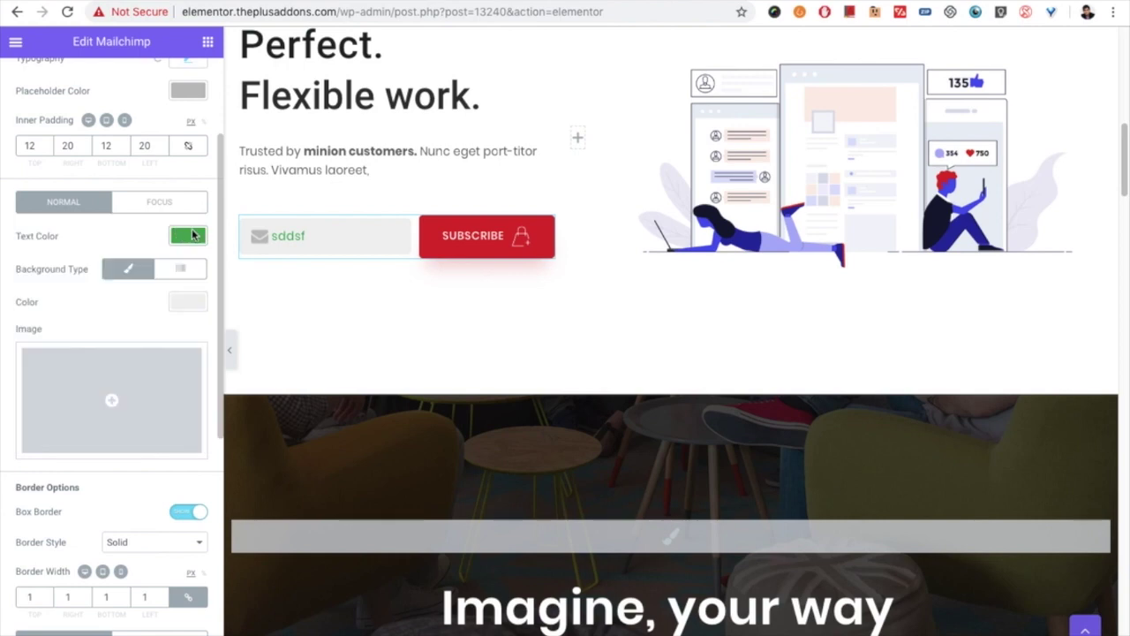
pyautogui.click(165, 203)
pyautogui.click(185, 236)
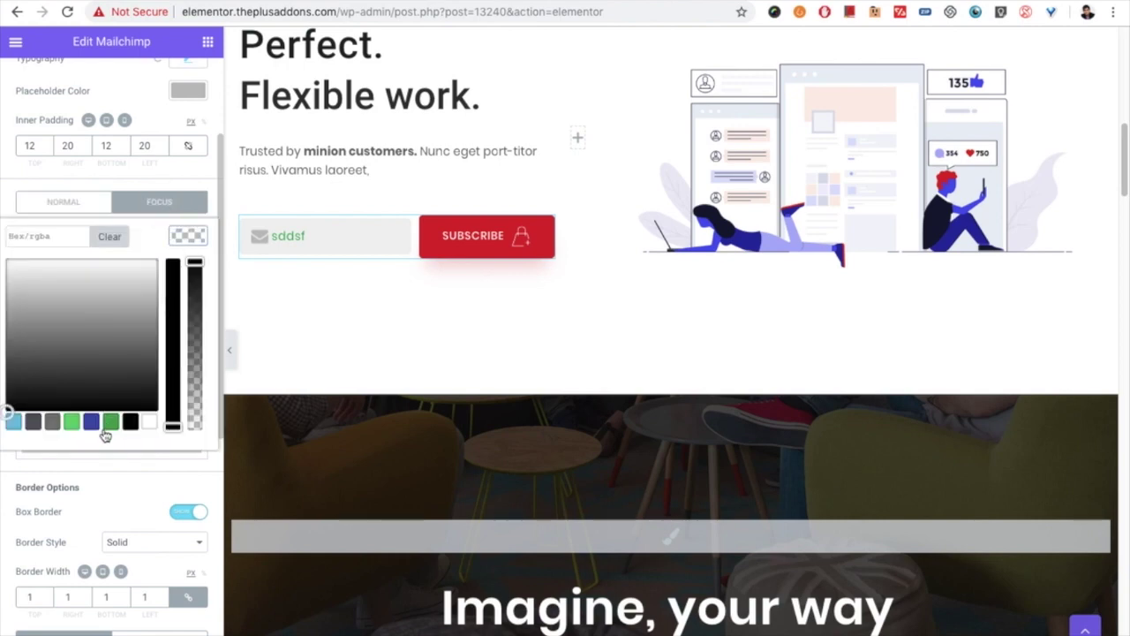
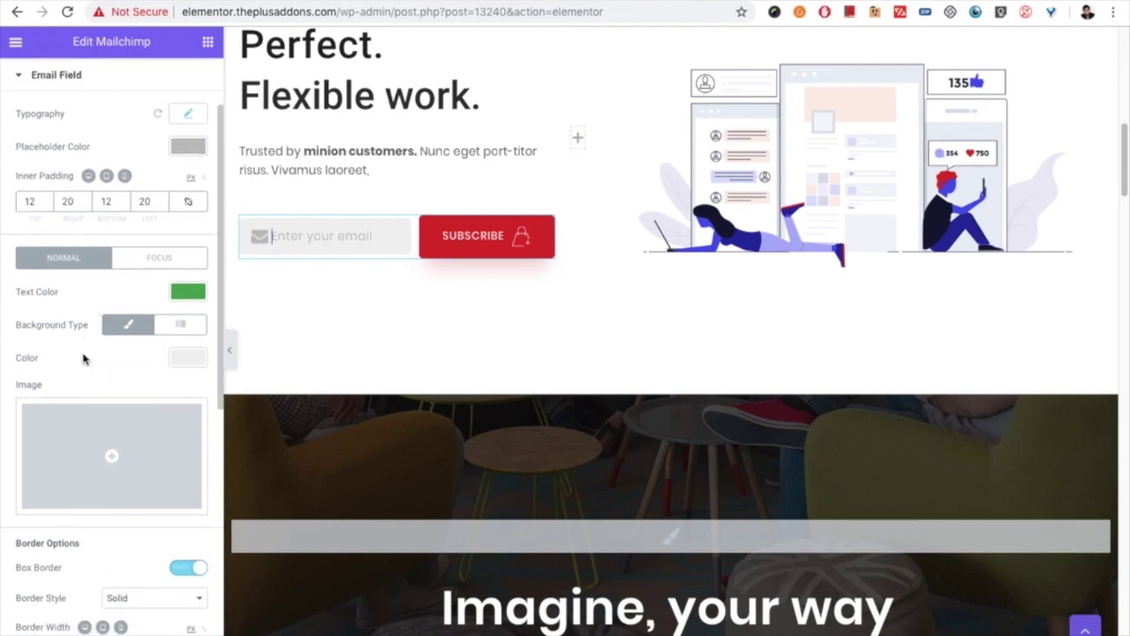
pyautogui.scroll(-1, 83, 356)
# Step: Set the email field's normal background colour to dark grey #5b5b5b
pyautogui.click(187, 341)
pyautogui.moveTo(90, 439); pyautogui.dragTo(94, 463)
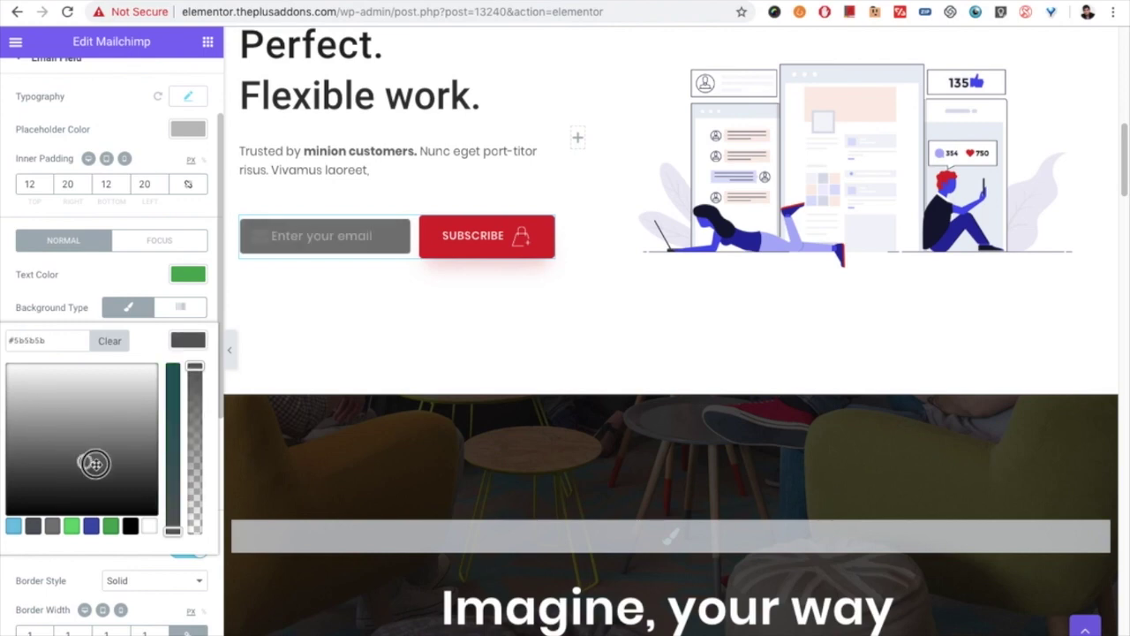
pyautogui.click(187, 340)
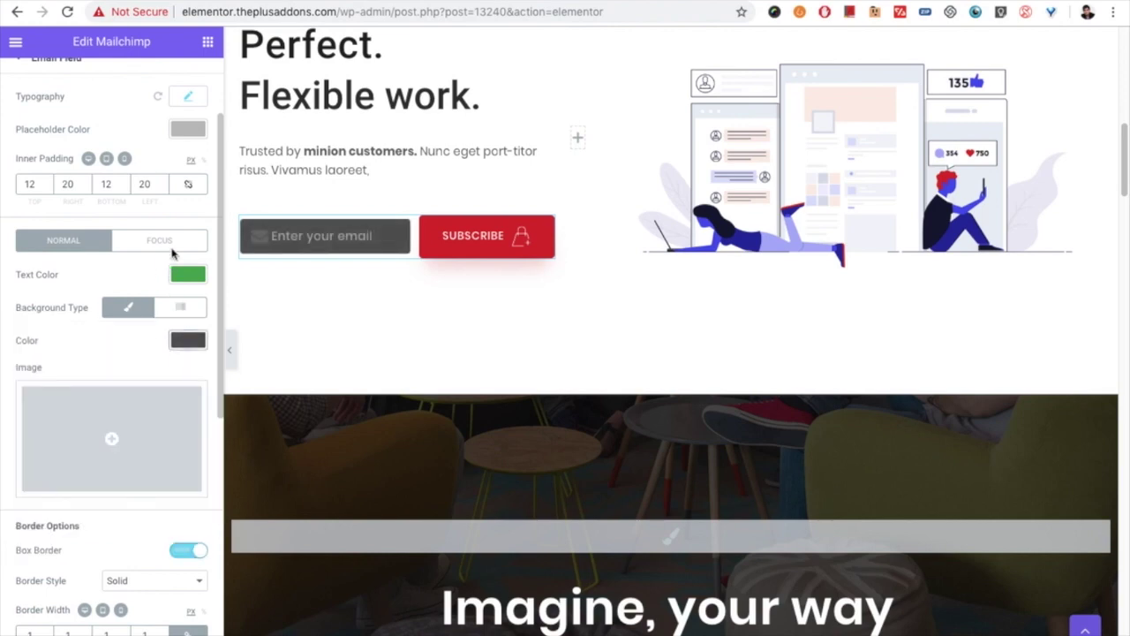
# Step: Give the focused email field a #7a7a7a grey background and test it by typing
pyautogui.click(172, 240)
pyautogui.click(188, 340)
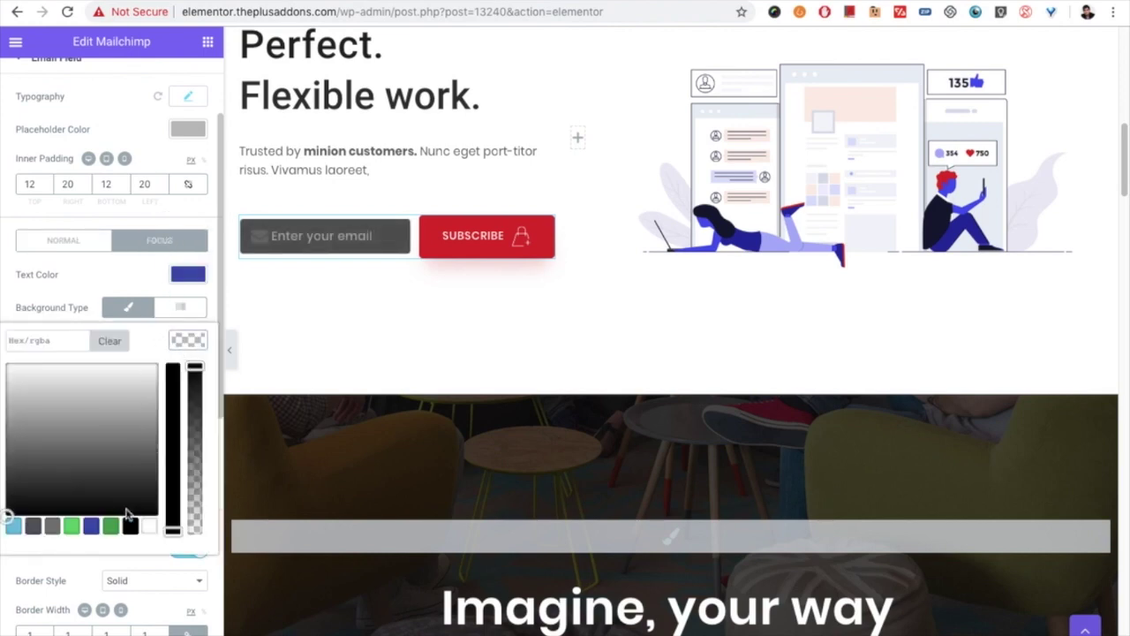
pyautogui.click(33, 527)
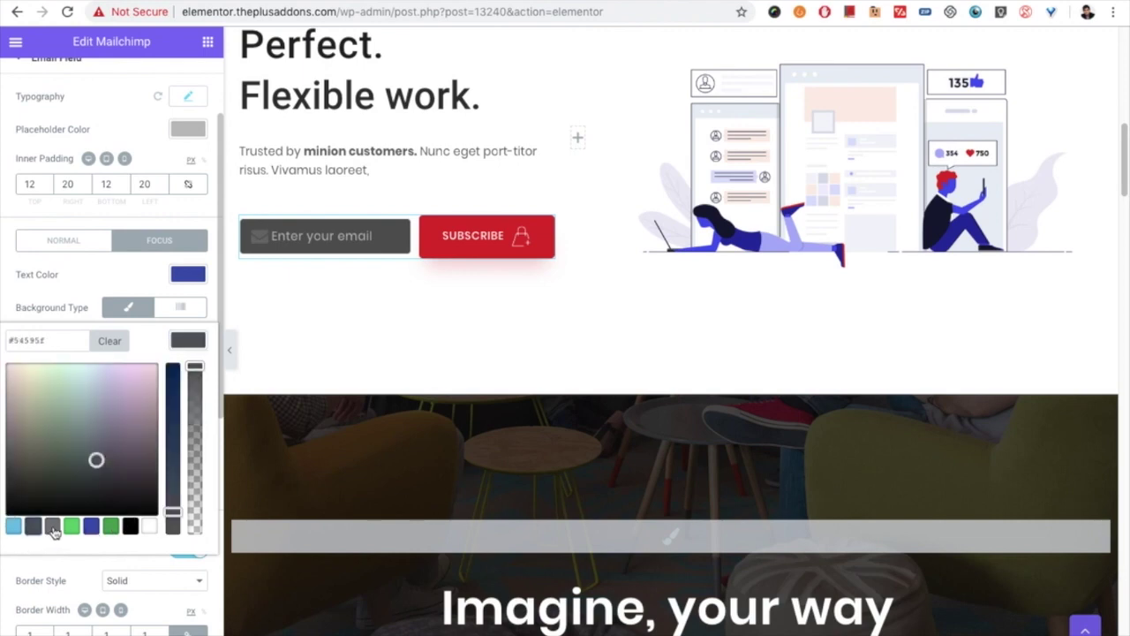
pyautogui.click(52, 527)
pyautogui.click(340, 236)
pyautogui.write('ggf')
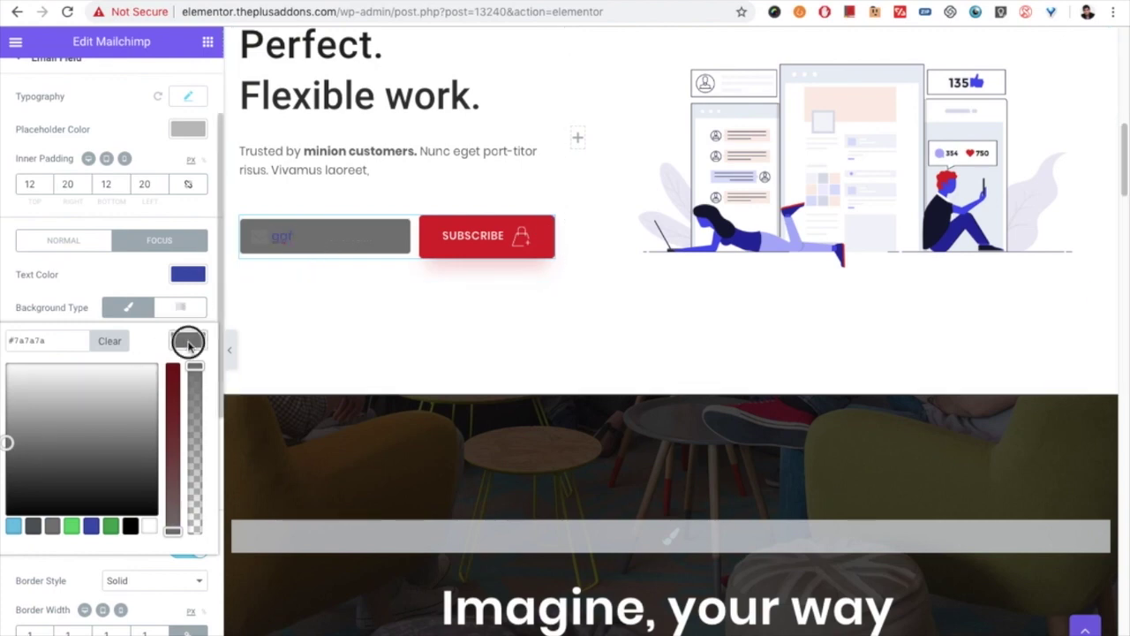
pyautogui.click(187, 340)
# Step: Return to the Normal state and clear the test text from the email field
pyautogui.click(71, 247)
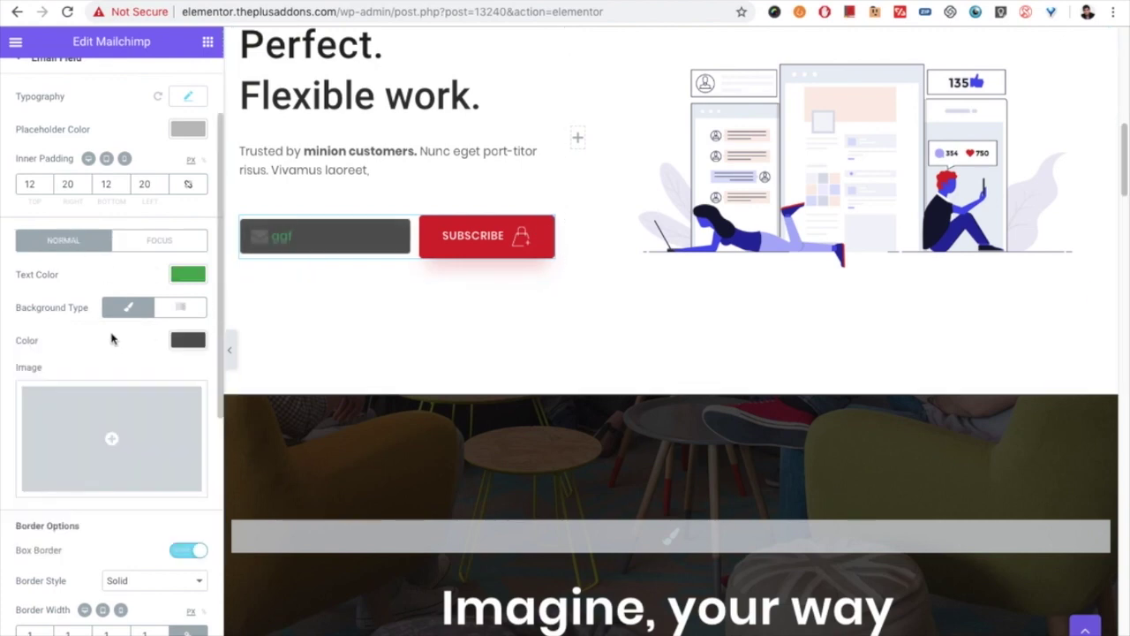
pyautogui.doubleClick(343, 241)
pyautogui.press('BackSpace')
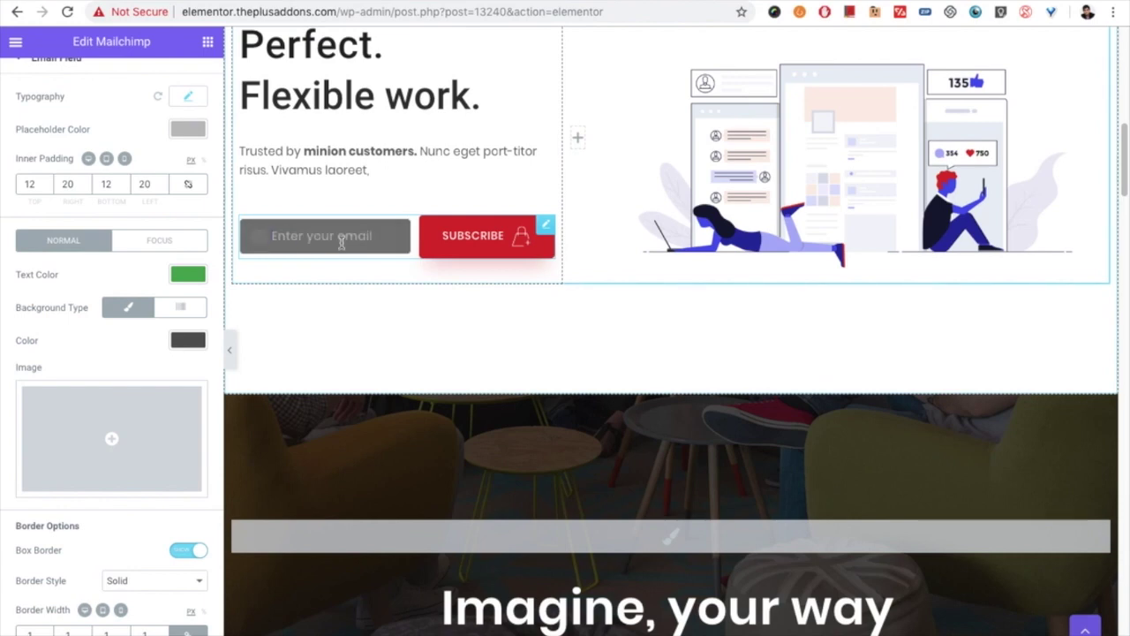
pyautogui.click(73, 355)
# Step: Keep the email field border Solid and set its width to 5 px
pyautogui.scroll(-5, 86, 366)
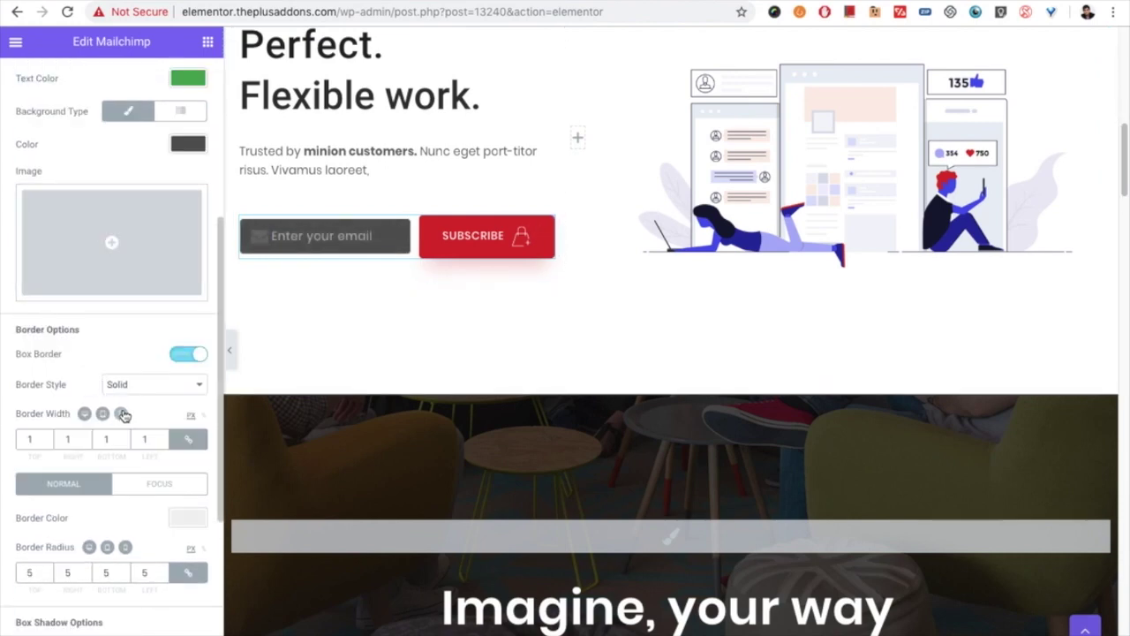
pyautogui.scroll(-1, 79, 464)
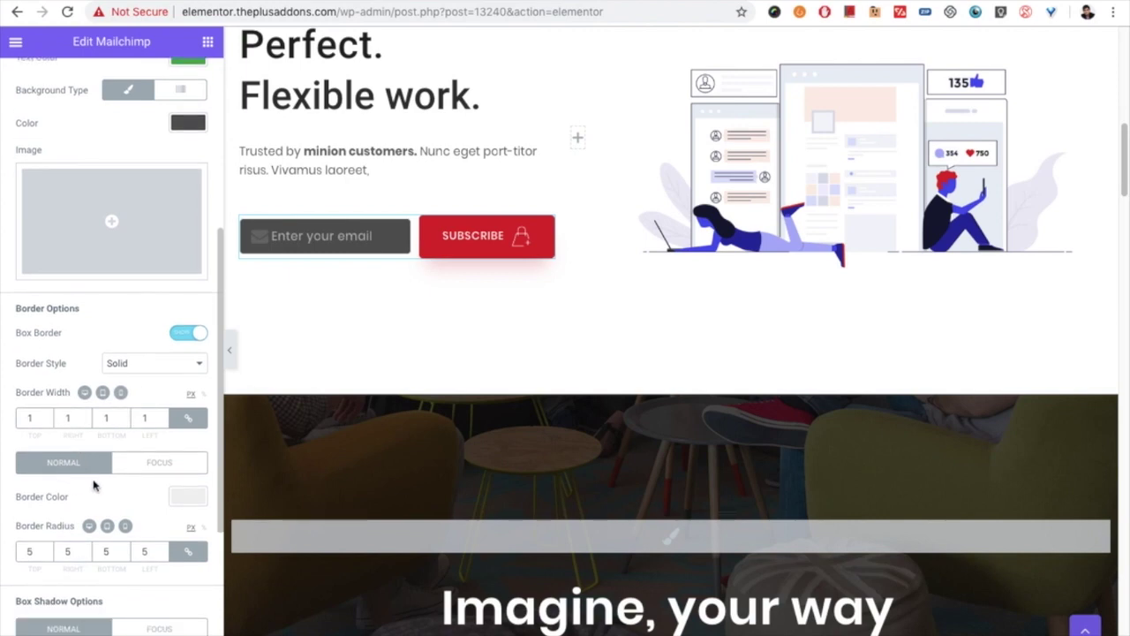
pyautogui.scroll(-1, 103, 441)
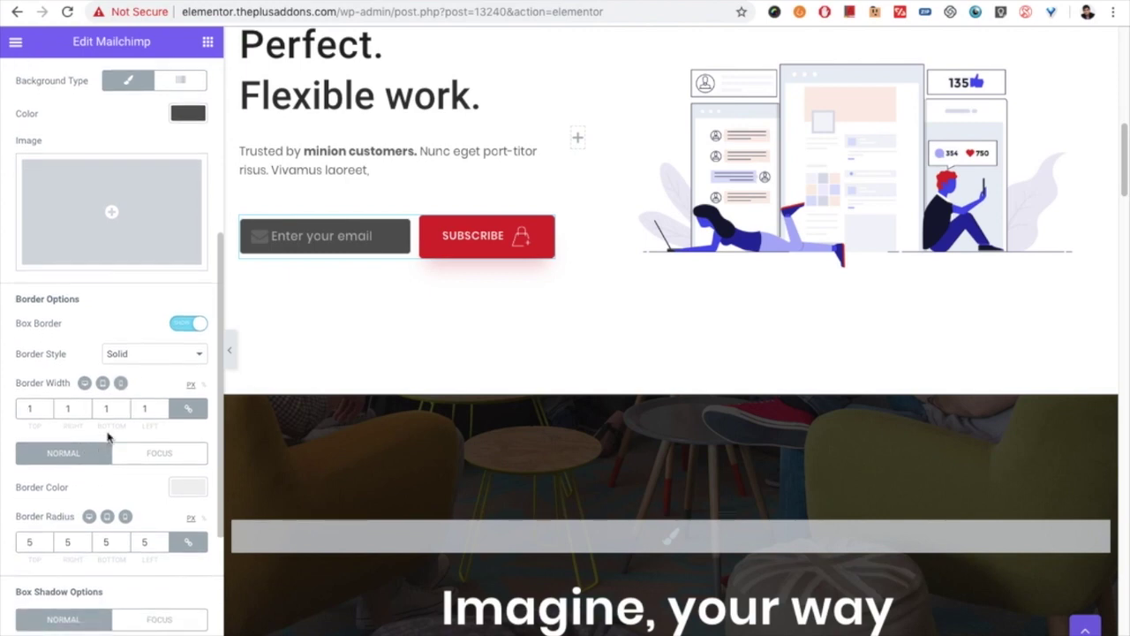
pyautogui.click(132, 354)
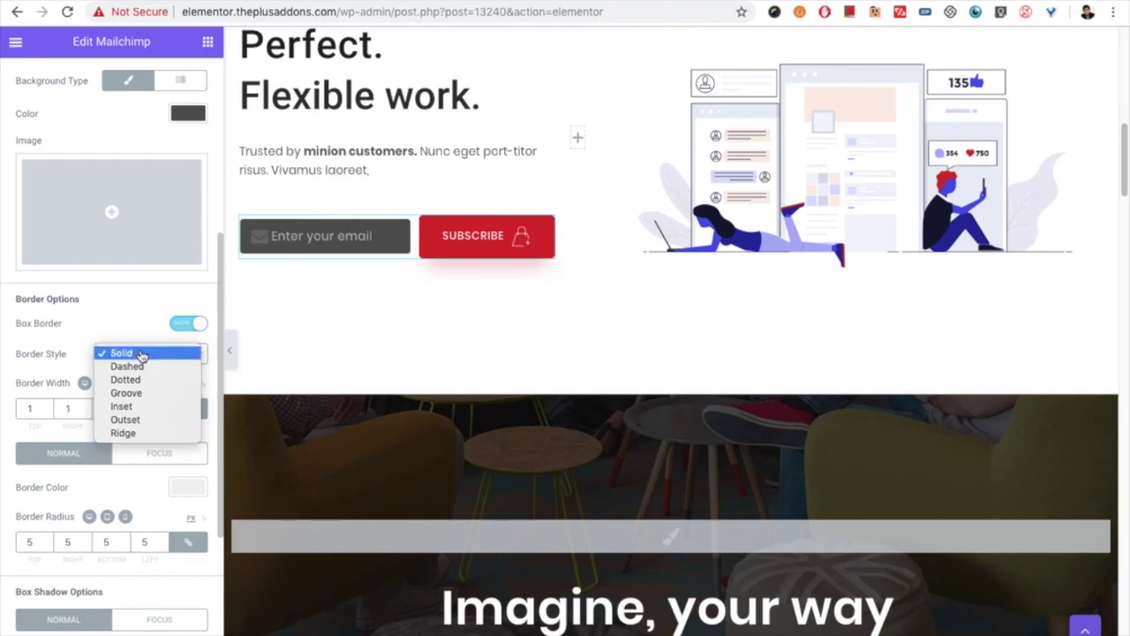
pyautogui.click(124, 353)
pyautogui.scroll(-1, 70, 523)
pyautogui.scroll(-1, 69, 493)
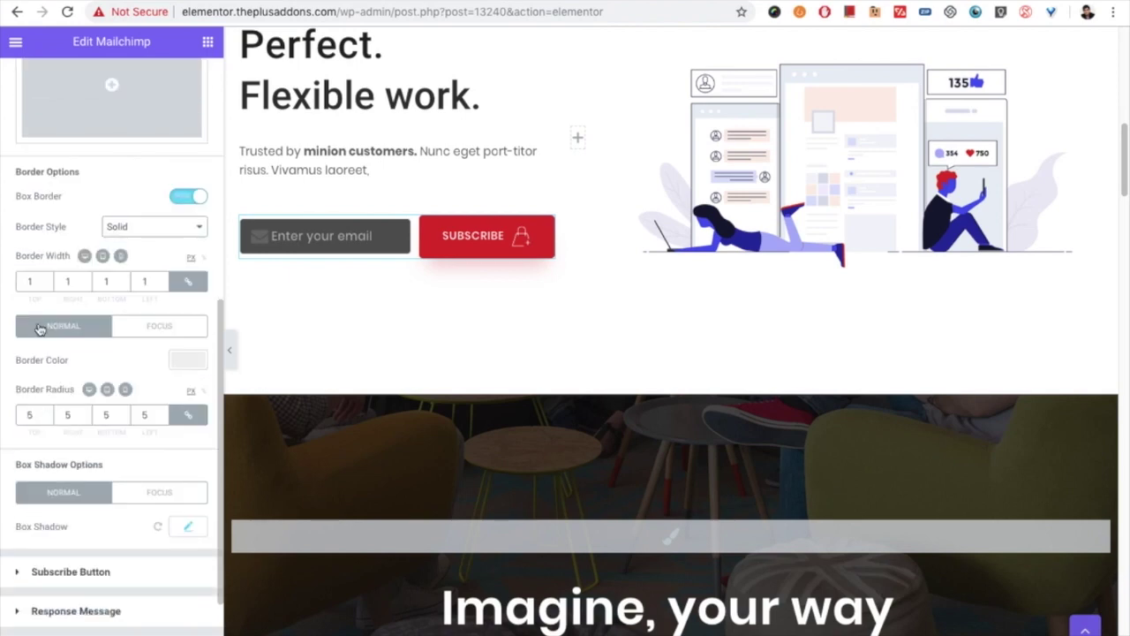
pyautogui.click(19, 281)
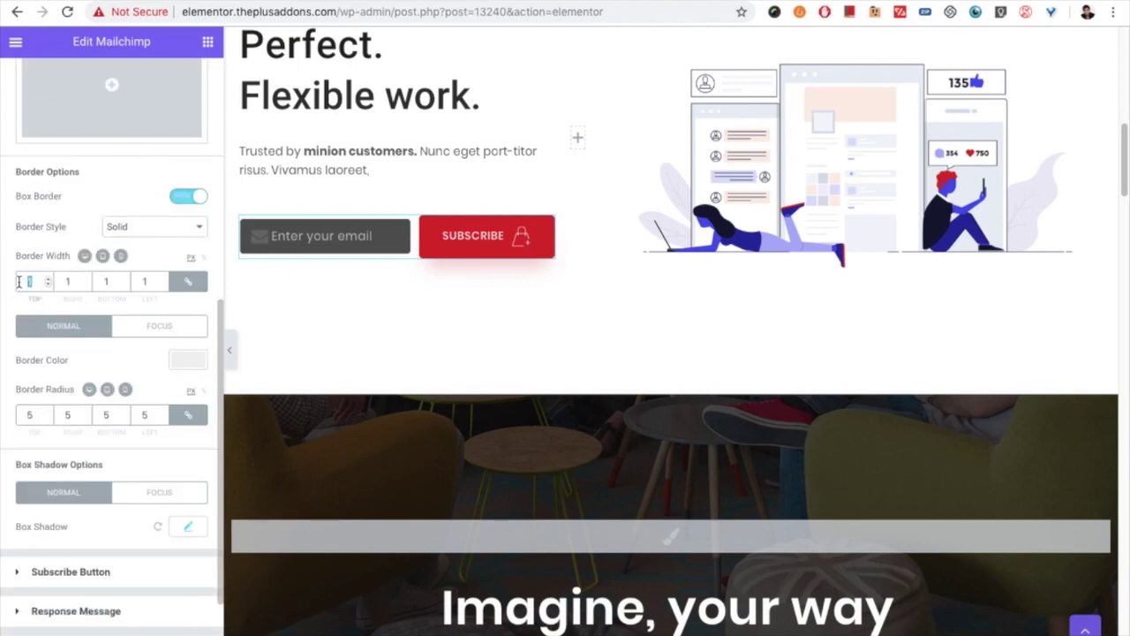
pyautogui.click(144, 229)
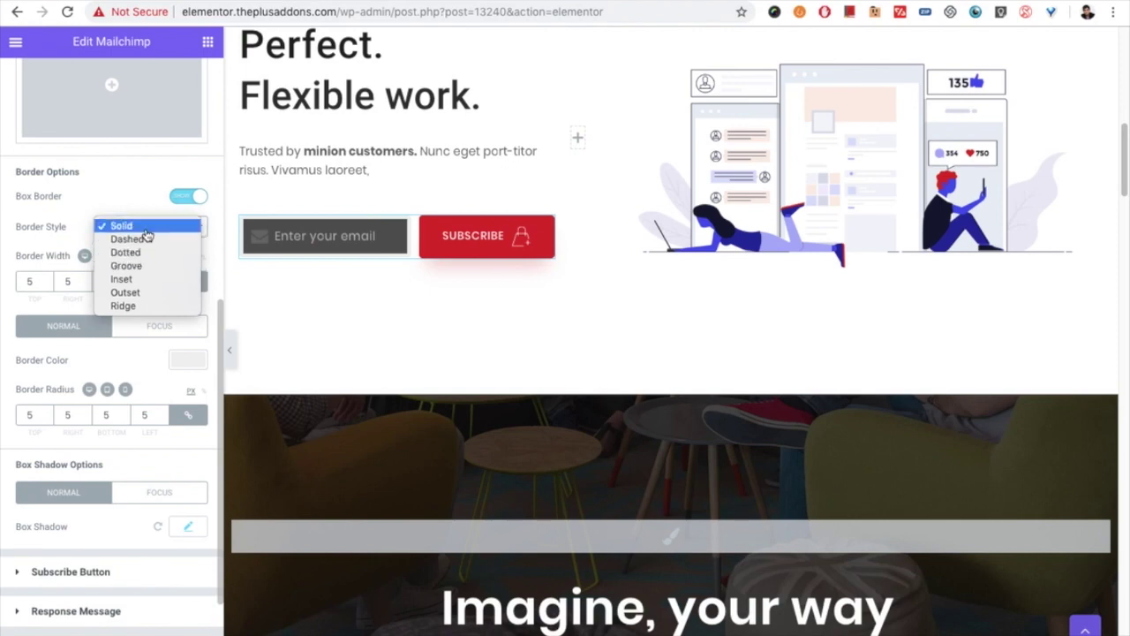
pyautogui.click(147, 228)
pyautogui.scroll(-1, 111, 357)
pyautogui.scroll(-1, 111, 357)
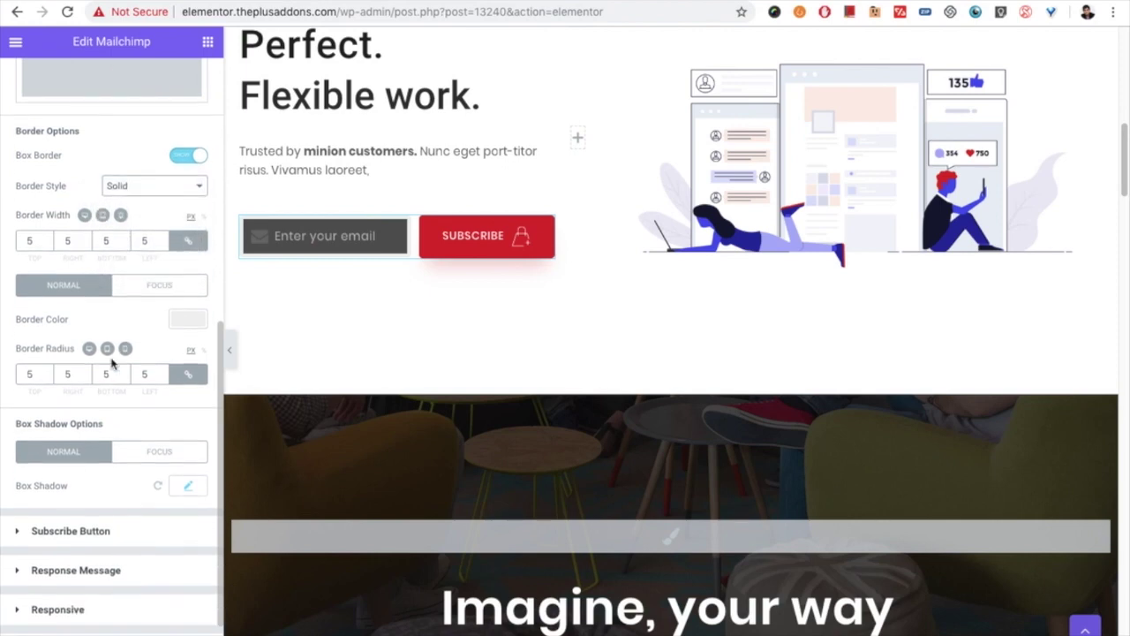
# Step: Make the border blue #4054b2 normally and green #23a455 on focus, then expand Subscribe Button styling
pyautogui.click(190, 320)
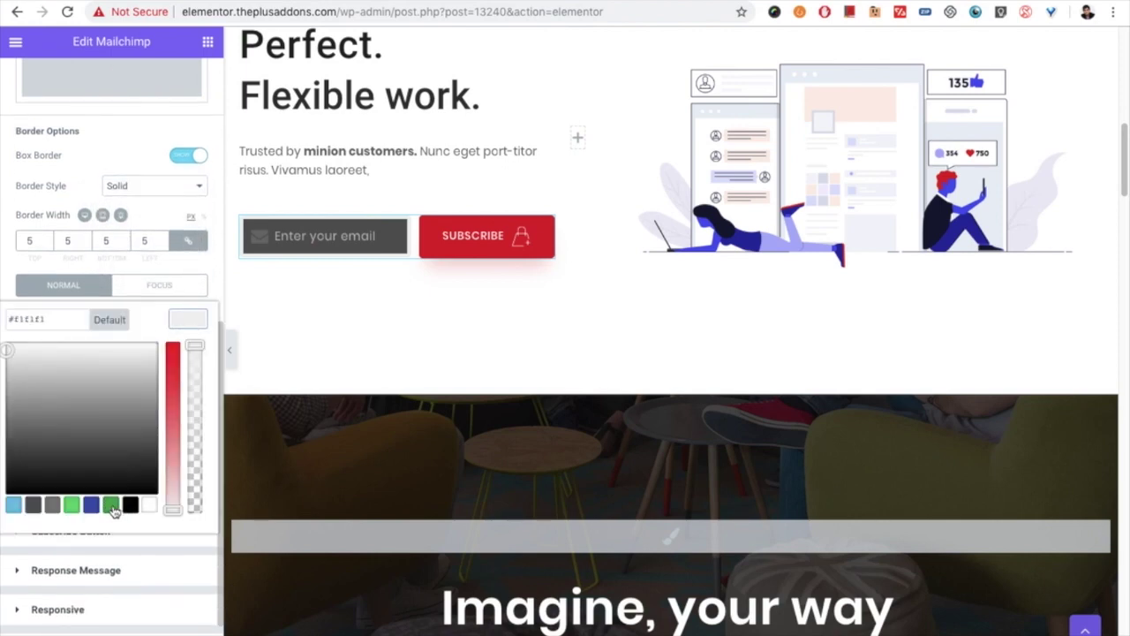
pyautogui.click(92, 504)
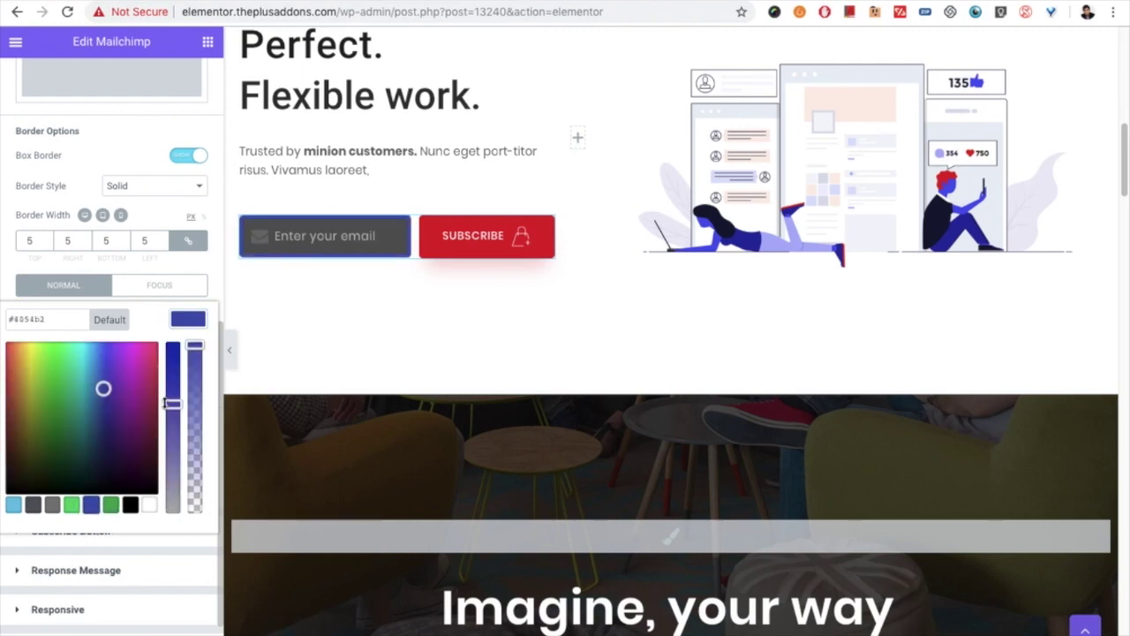
pyautogui.click(191, 323)
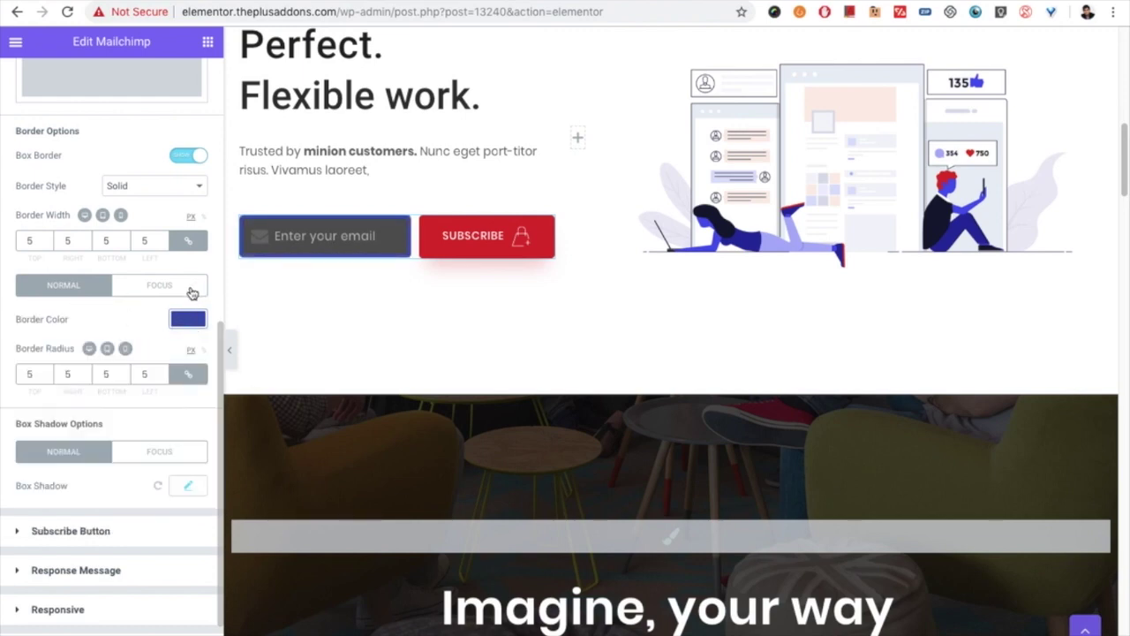
pyautogui.click(191, 292)
pyautogui.click(183, 324)
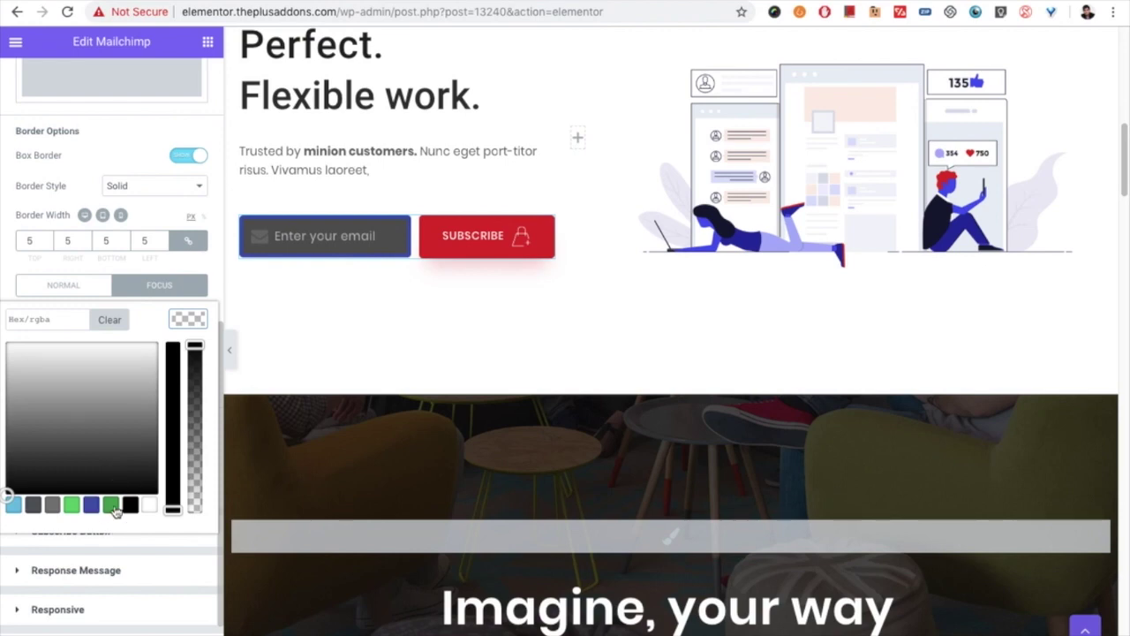
pyautogui.click(110, 504)
pyautogui.click(315, 244)
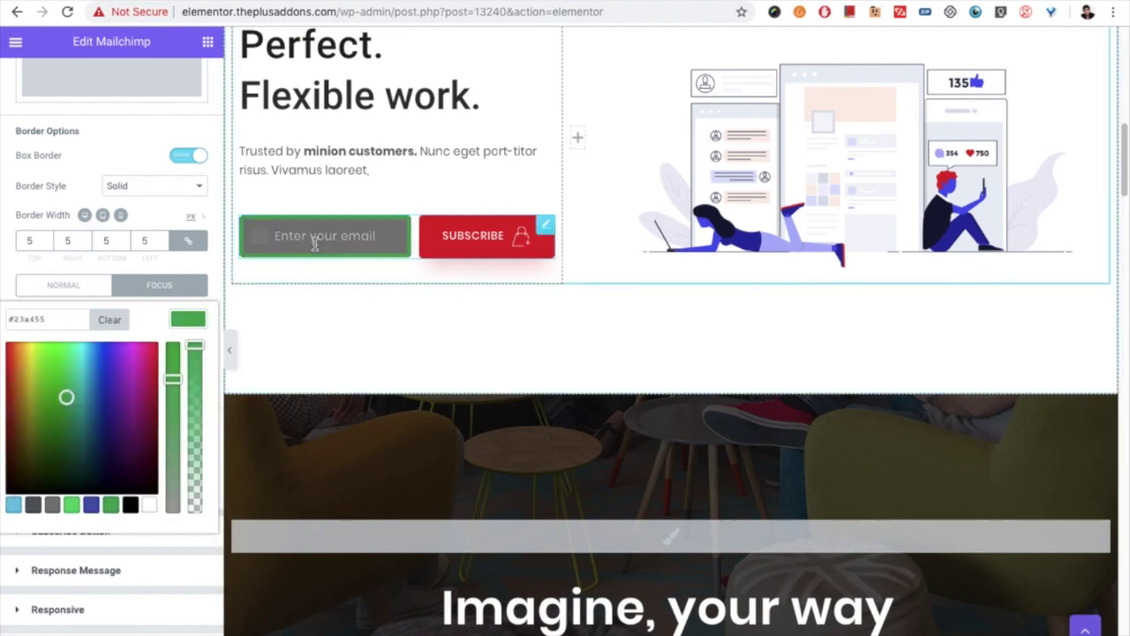
pyautogui.click(163, 291)
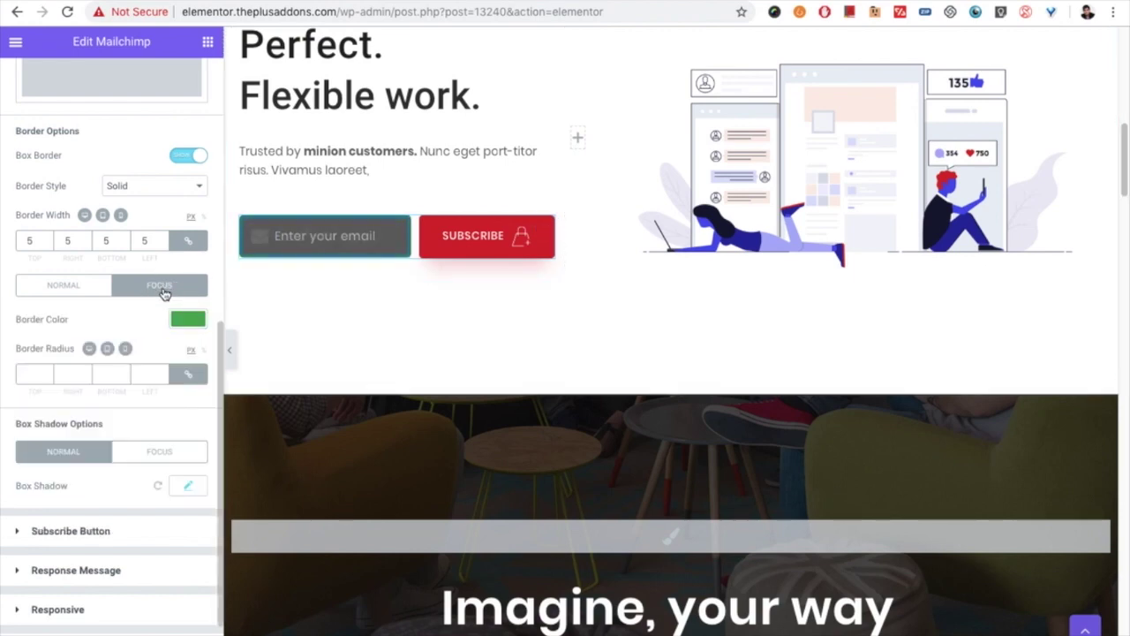
pyautogui.scroll(-1, 101, 485)
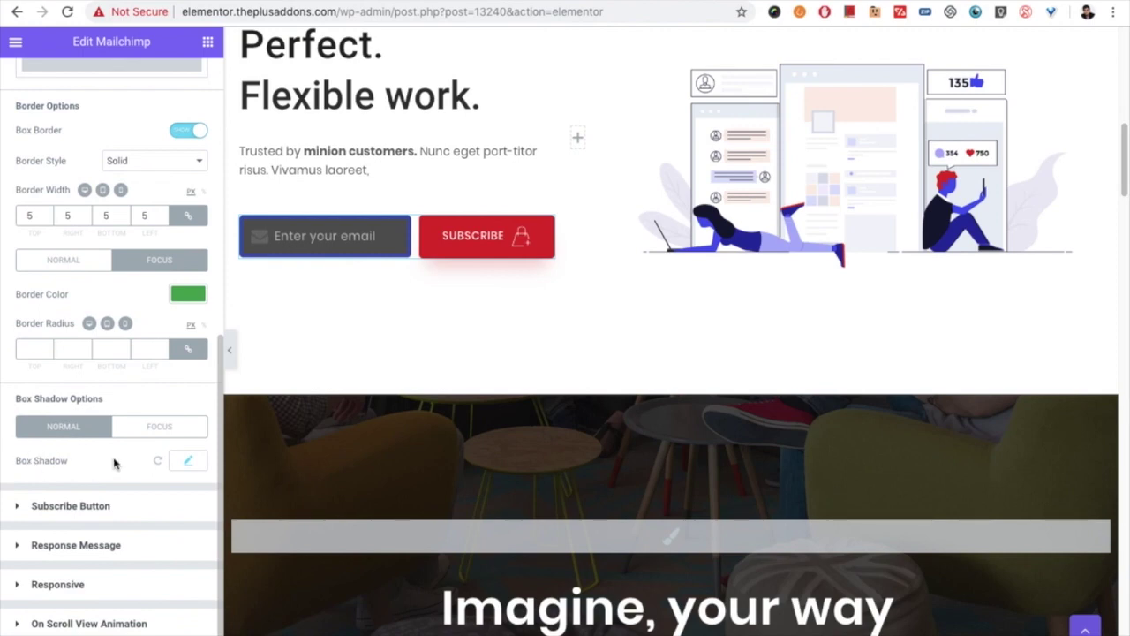
pyautogui.click(79, 505)
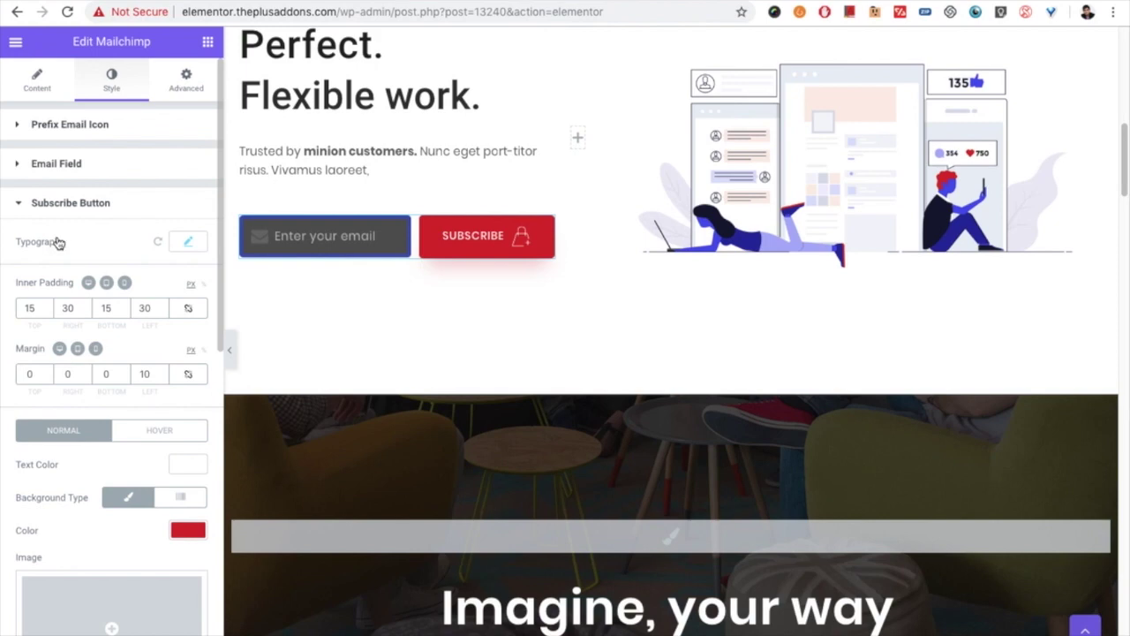
# Step: Check the Subscribe button's typography, inner padding and margin values
pyautogui.click(189, 243)
pyautogui.click(189, 243)
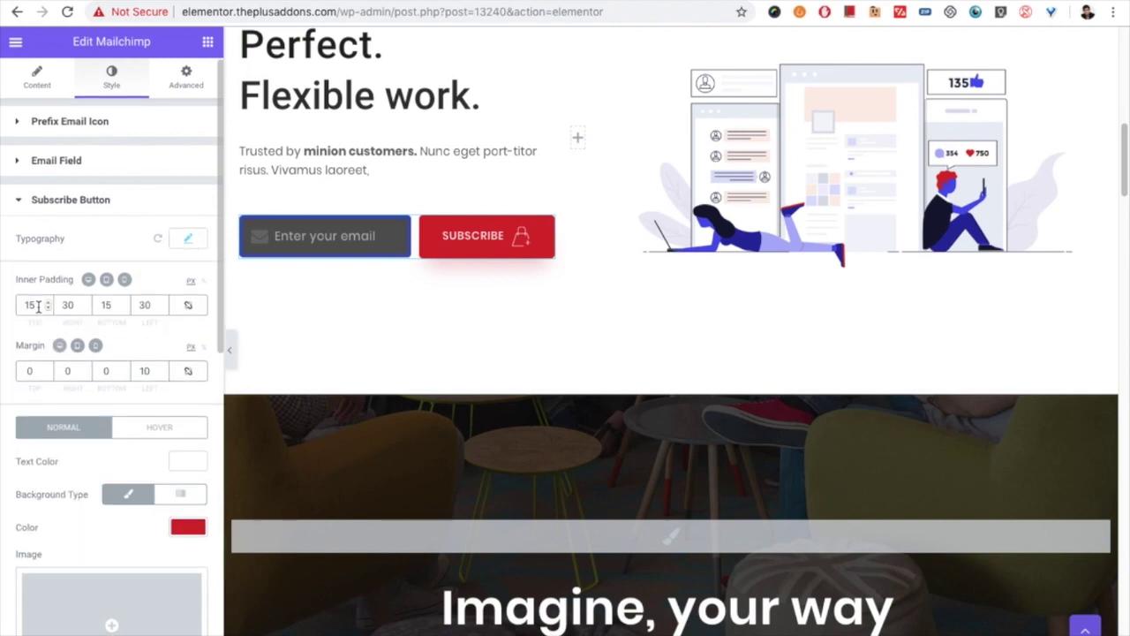
pyautogui.doubleClick(29, 305)
pyautogui.doubleClick(31, 370)
# Step: Compare the Subscribe button's Normal and Hover colour settings
pyautogui.scroll(-1, 92, 388)
pyautogui.scroll(-4, 92, 422)
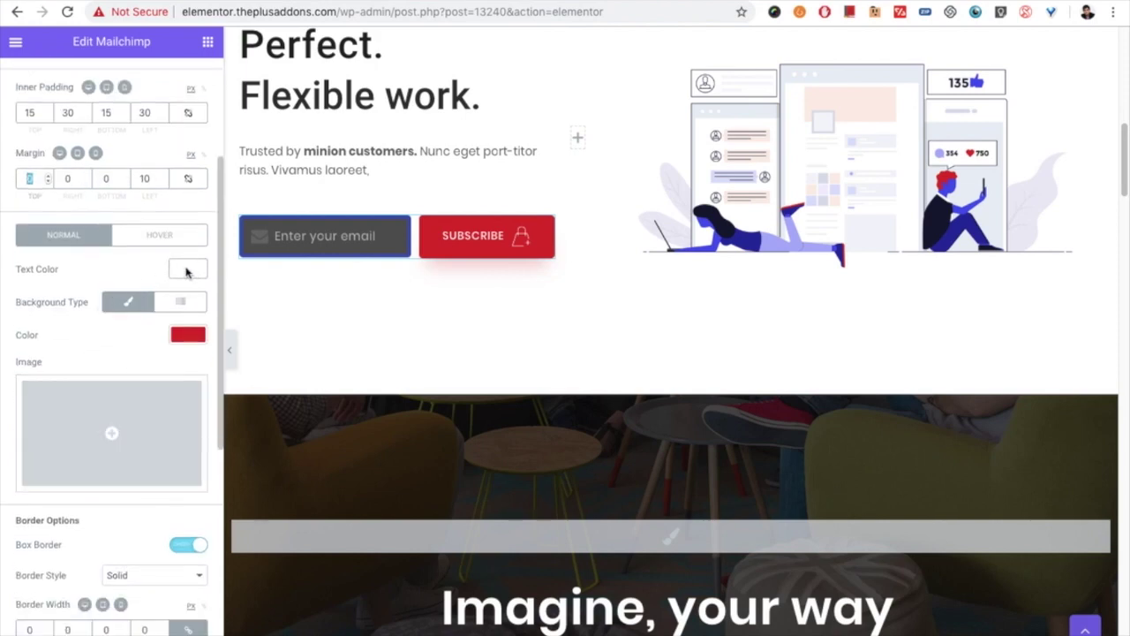
pyautogui.click(157, 233)
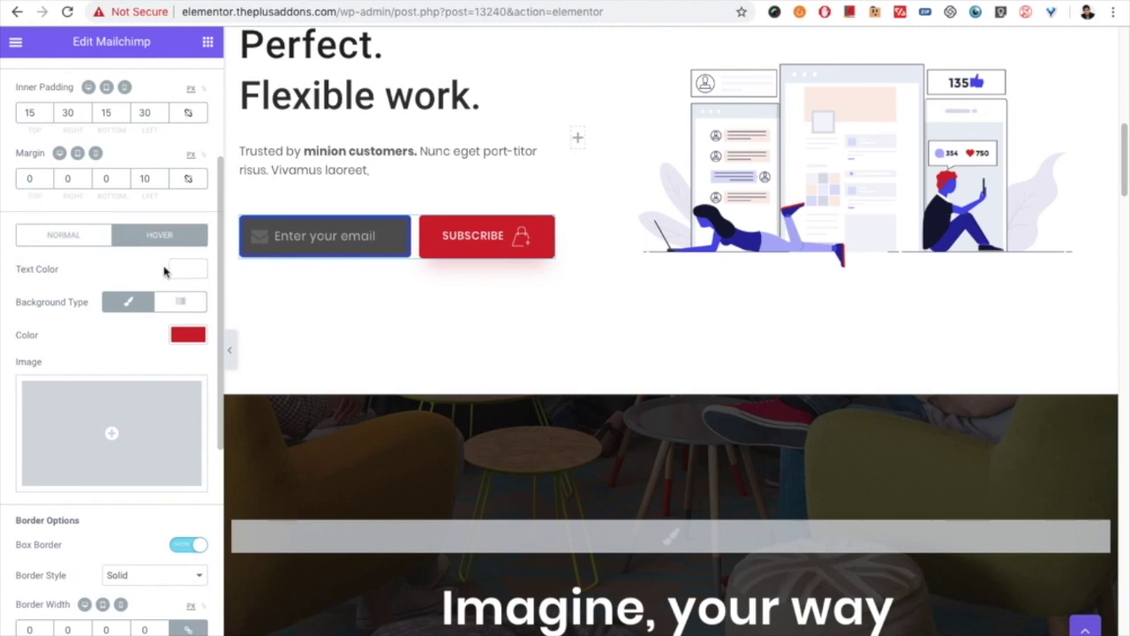
pyautogui.click(84, 241)
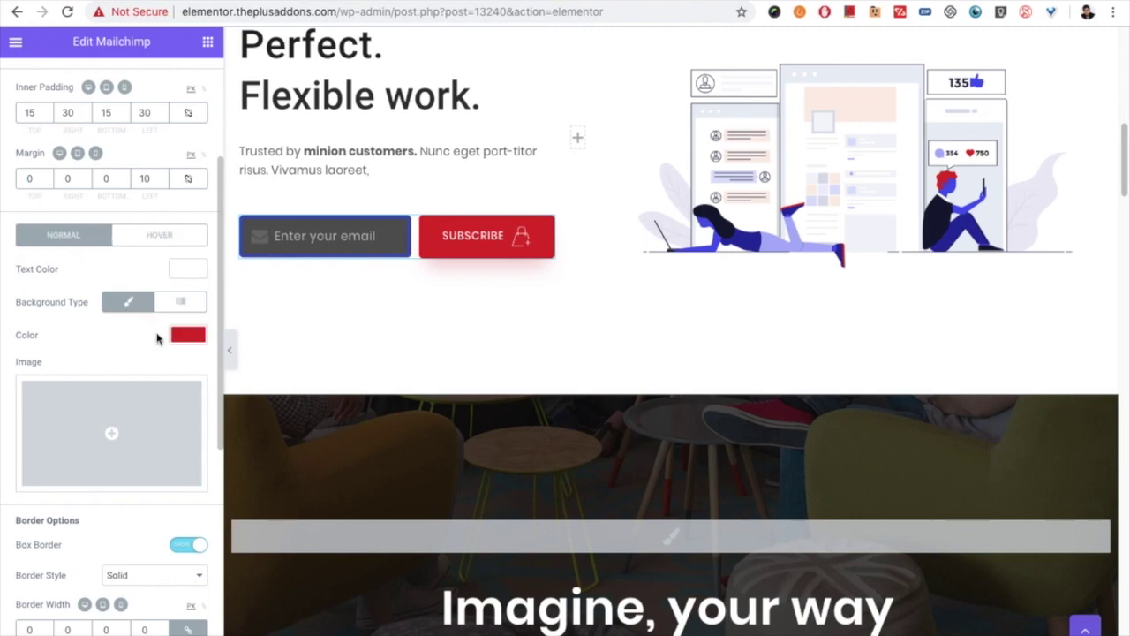
pyautogui.click(164, 239)
pyautogui.click(105, 243)
pyautogui.click(134, 240)
# Step: Scroll past the button's border options to the Response Message style section
pyautogui.scroll(-4, 76, 415)
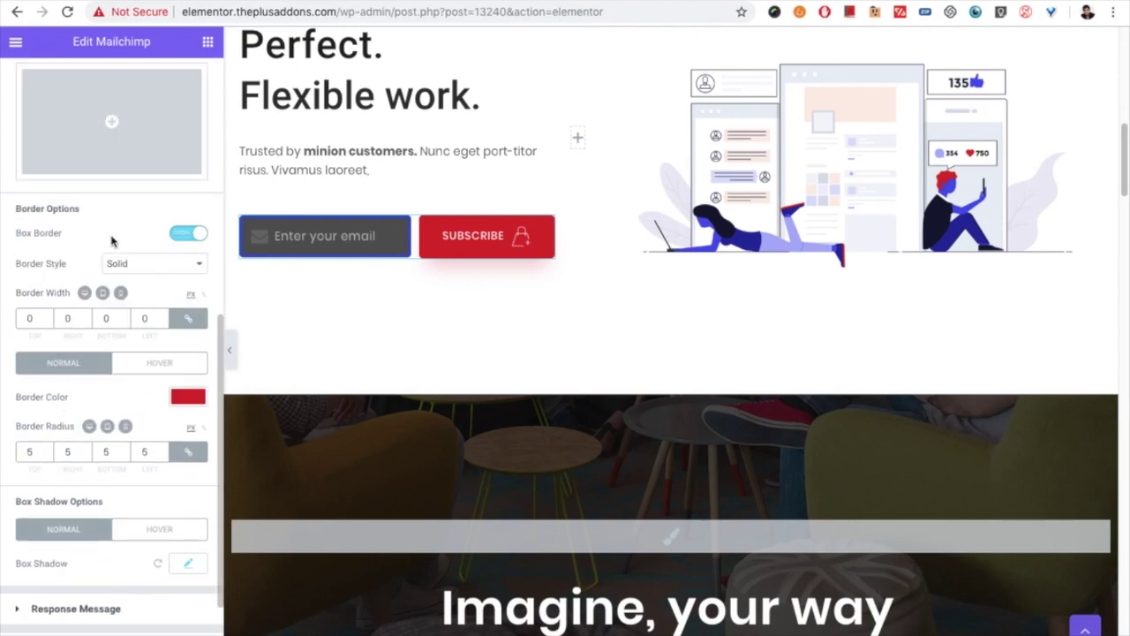
pyautogui.scroll(-1, 121, 356)
pyautogui.scroll(-1, 76, 378)
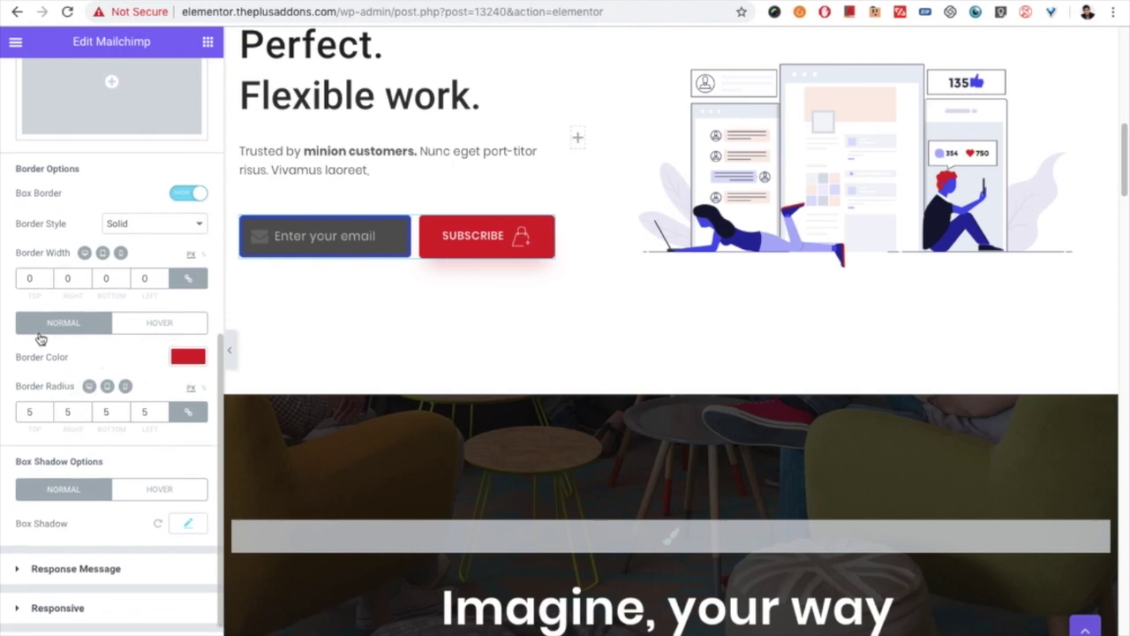
pyautogui.scroll(-1, 147, 348)
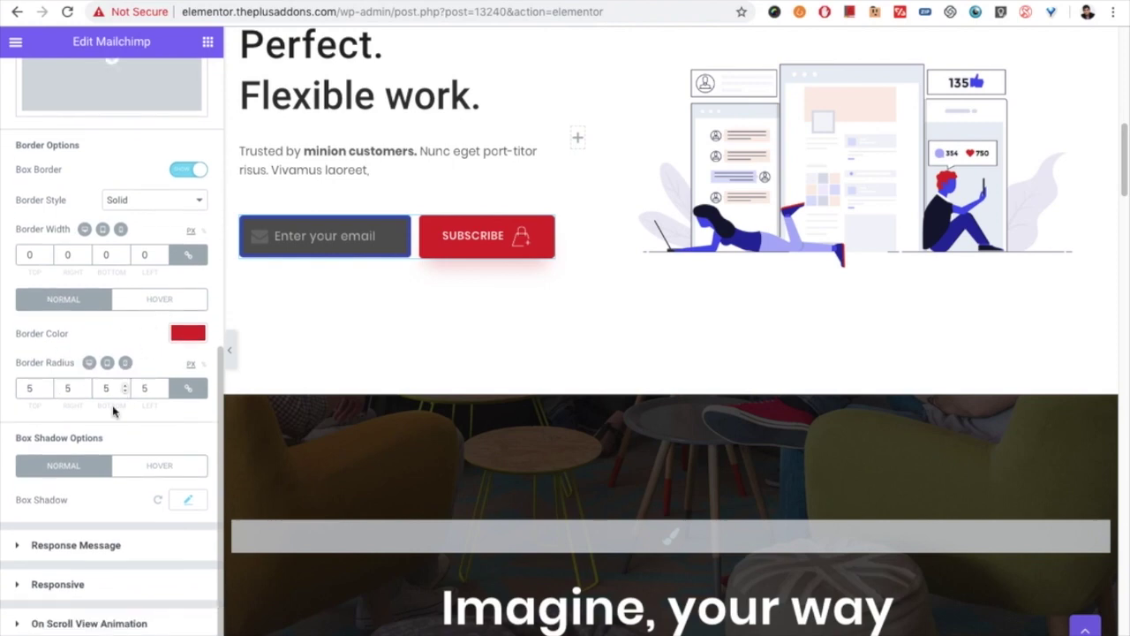
pyautogui.click(80, 545)
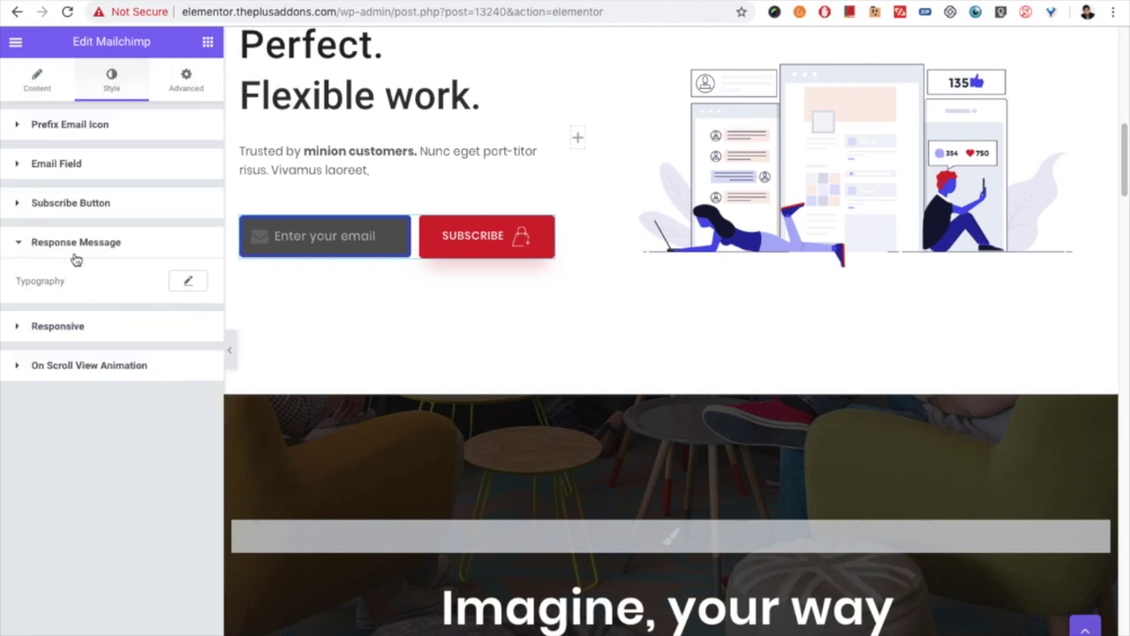
# Step: Review the response message typography and the Responsive maximum width options
pyautogui.click(188, 280)
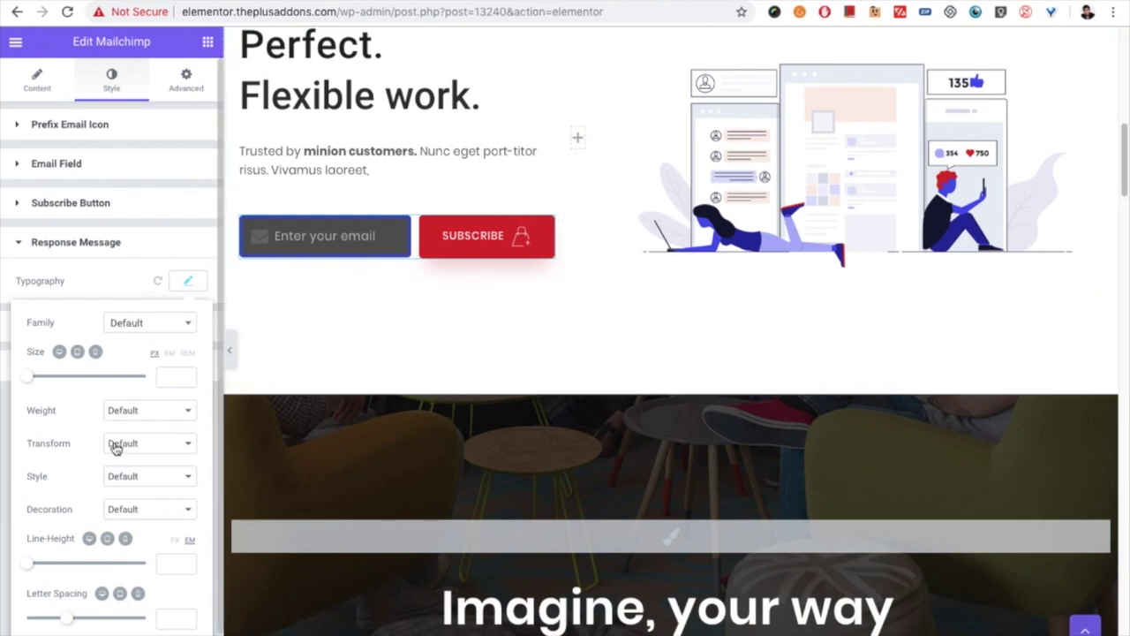
pyautogui.click(186, 277)
pyautogui.click(93, 323)
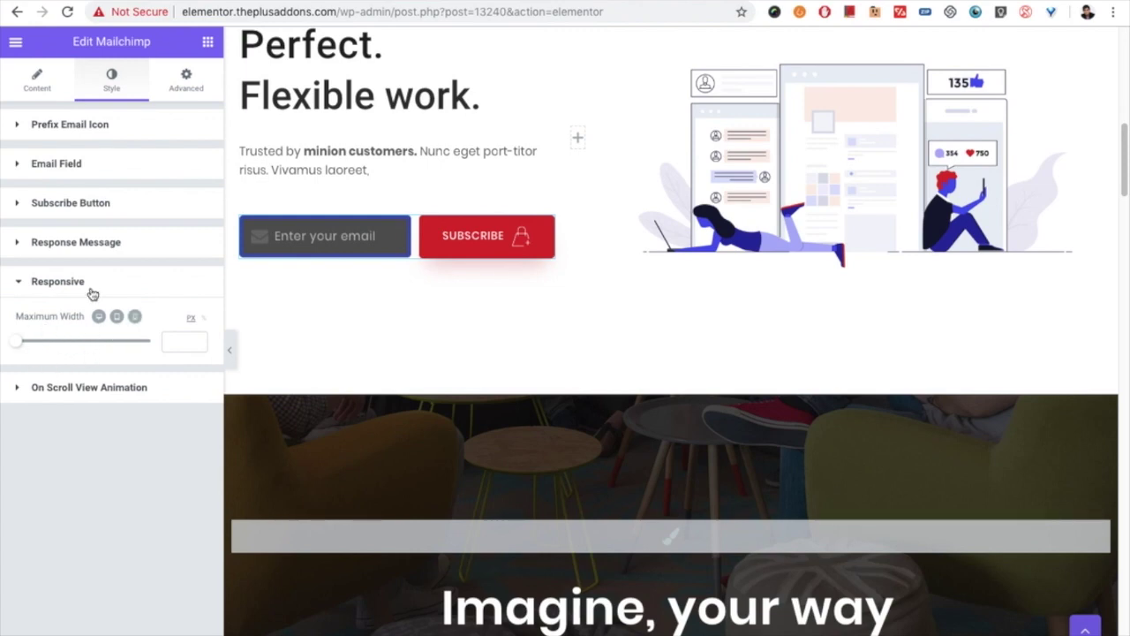
# Step: Leave the On Scroll View Animation effect set to No-animation
pyautogui.click(54, 385)
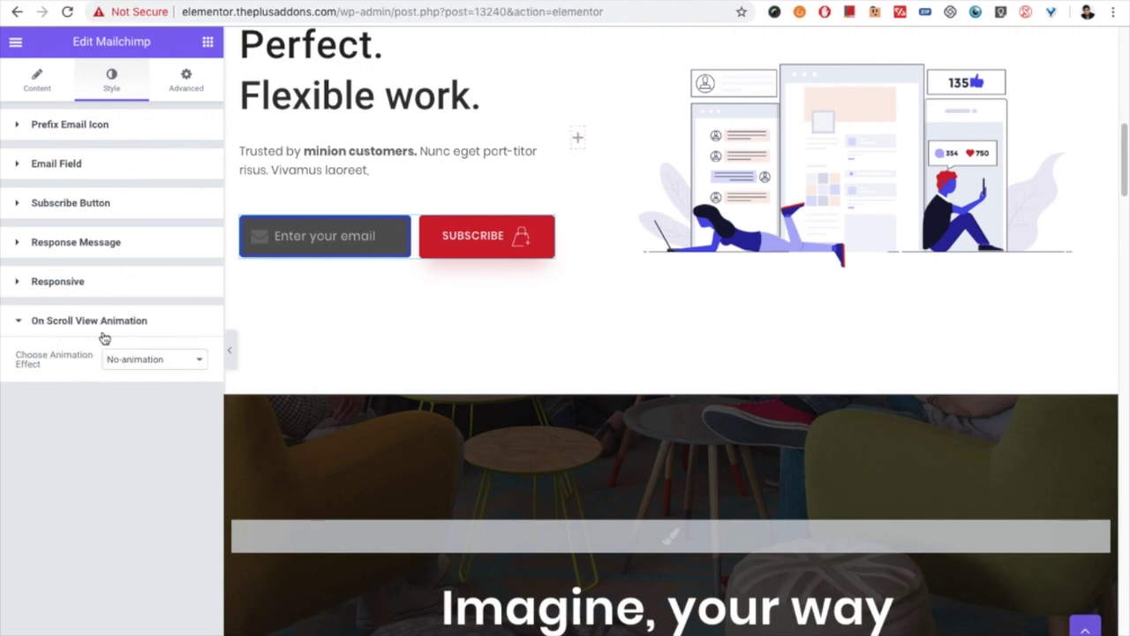
pyautogui.click(139, 369)
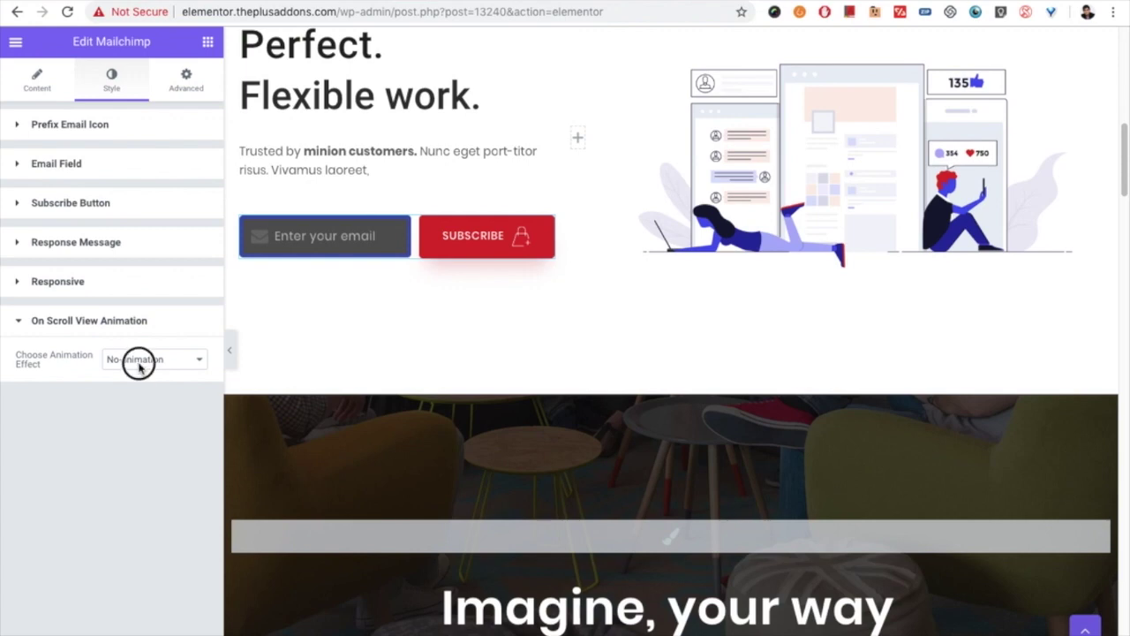
pyautogui.click(150, 361)
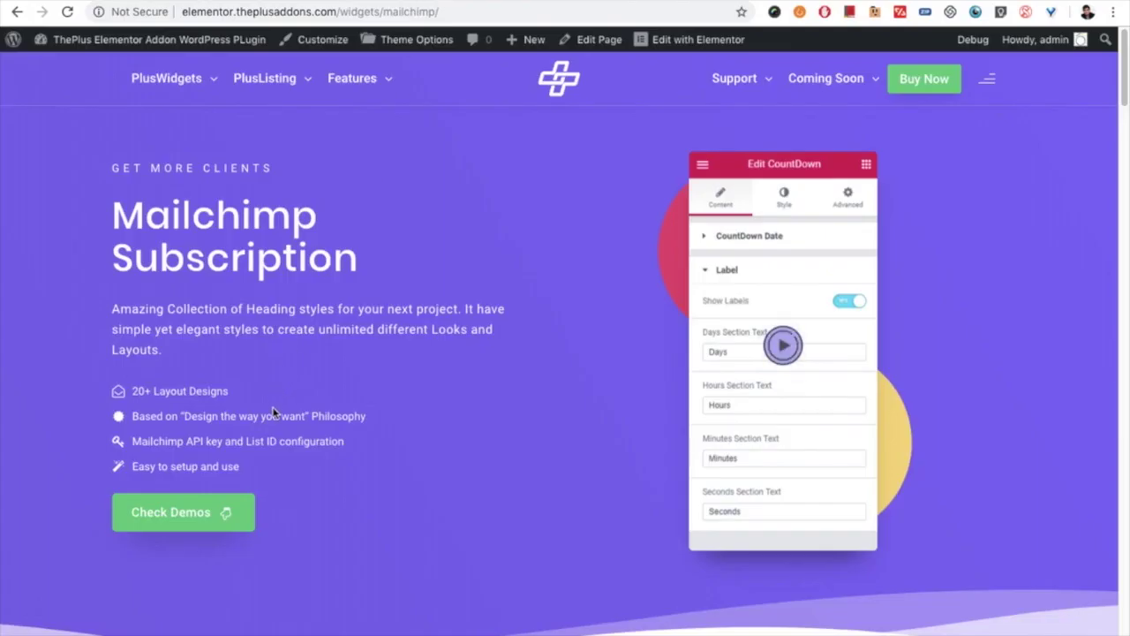
# Step: Enter the incomplete address 'test@' in the live form and submit it
pyautogui.scroll(-7, 274, 413)
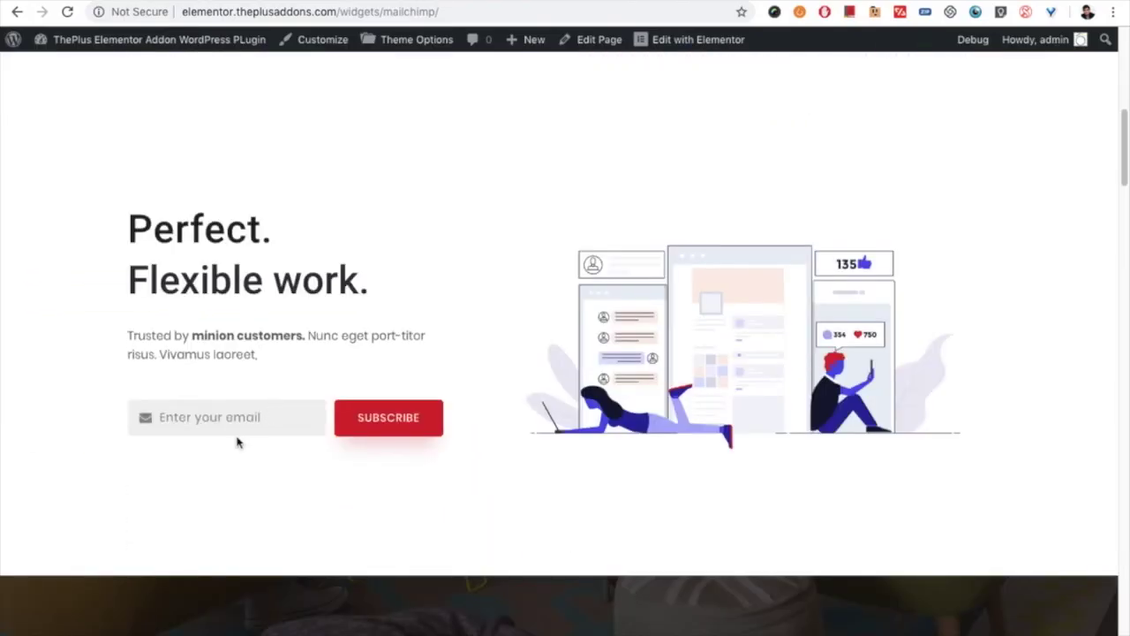
pyautogui.click(238, 415)
pyautogui.write('test@gmail.com')
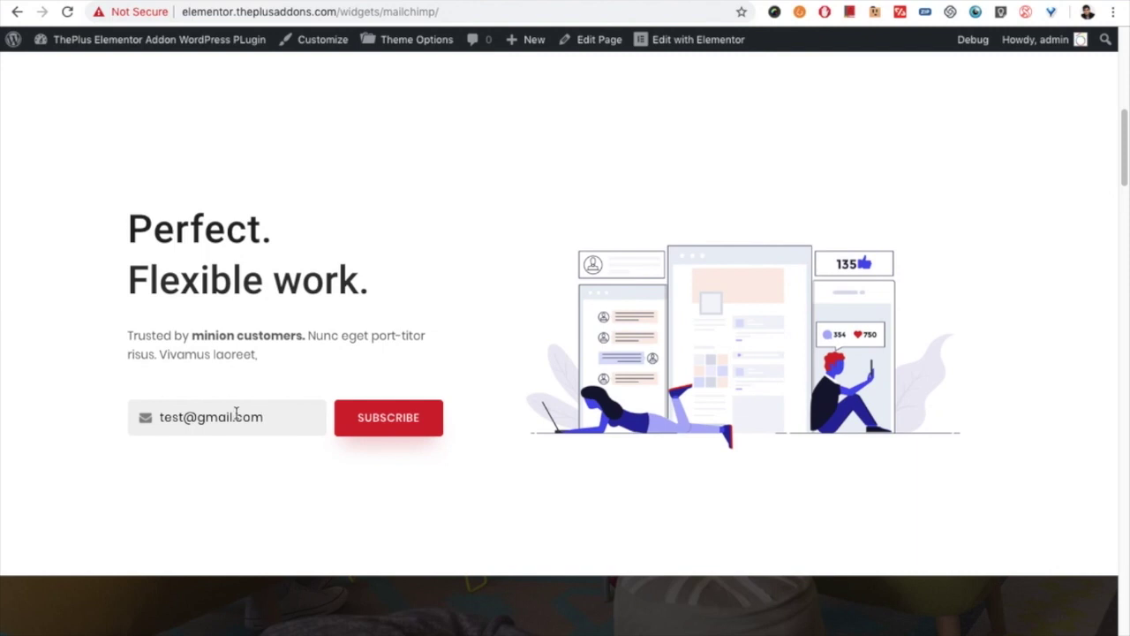
pyautogui.click(417, 419)
# Step: Correct the e-mail address and resubmit to get the thank-you message
pyautogui.moveTo(183, 417); pyautogui.dragTo(152, 416)
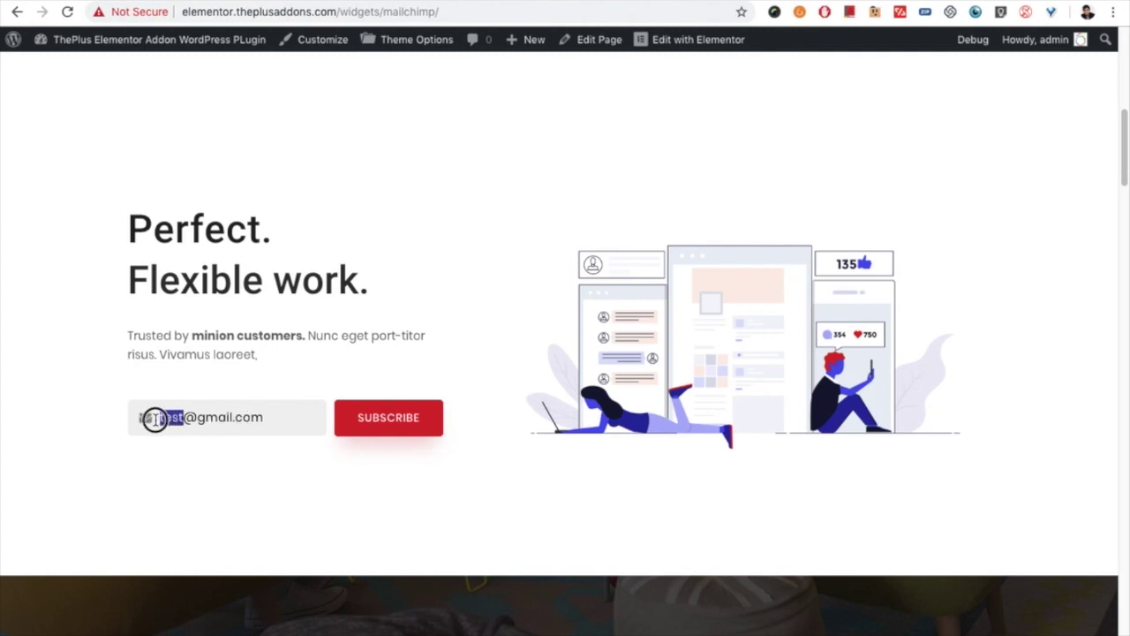
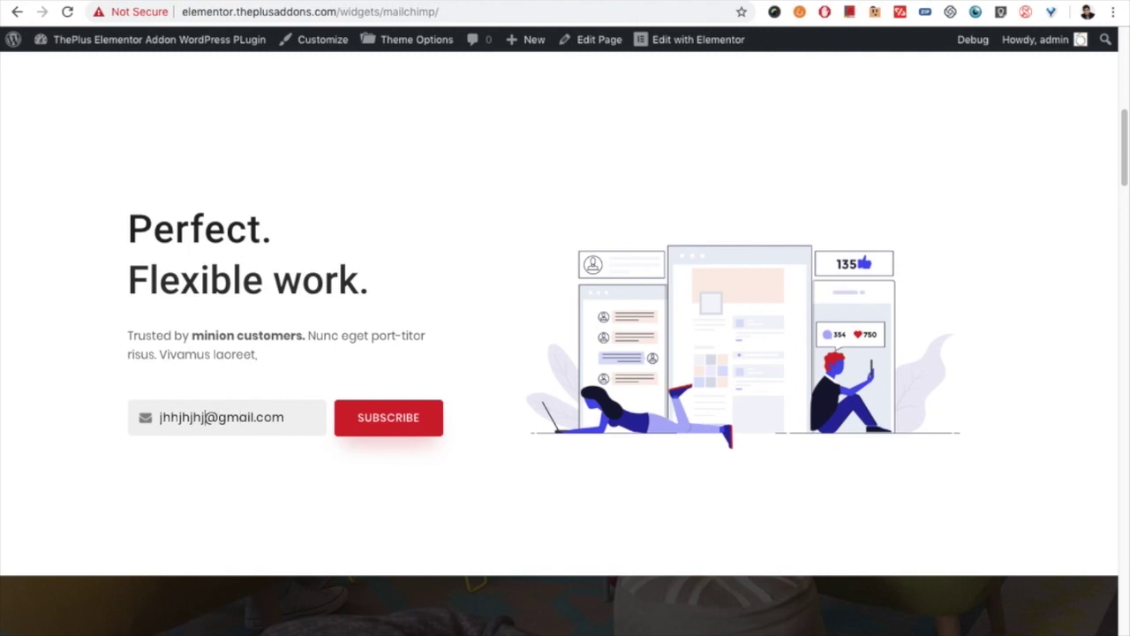
pyautogui.hotkey('shift', 'End')
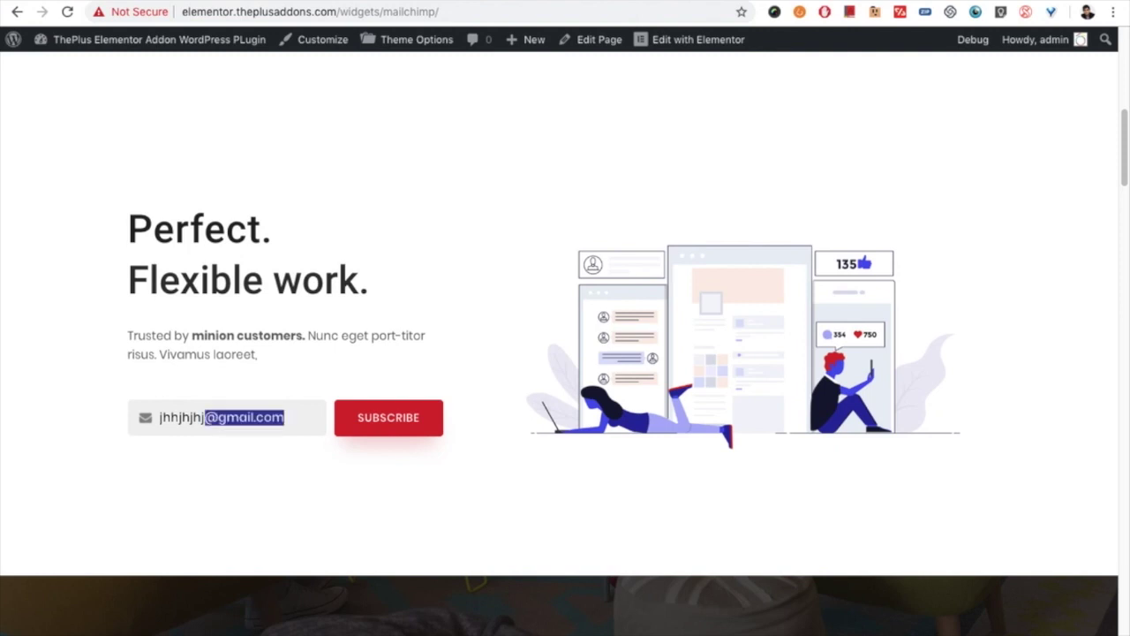
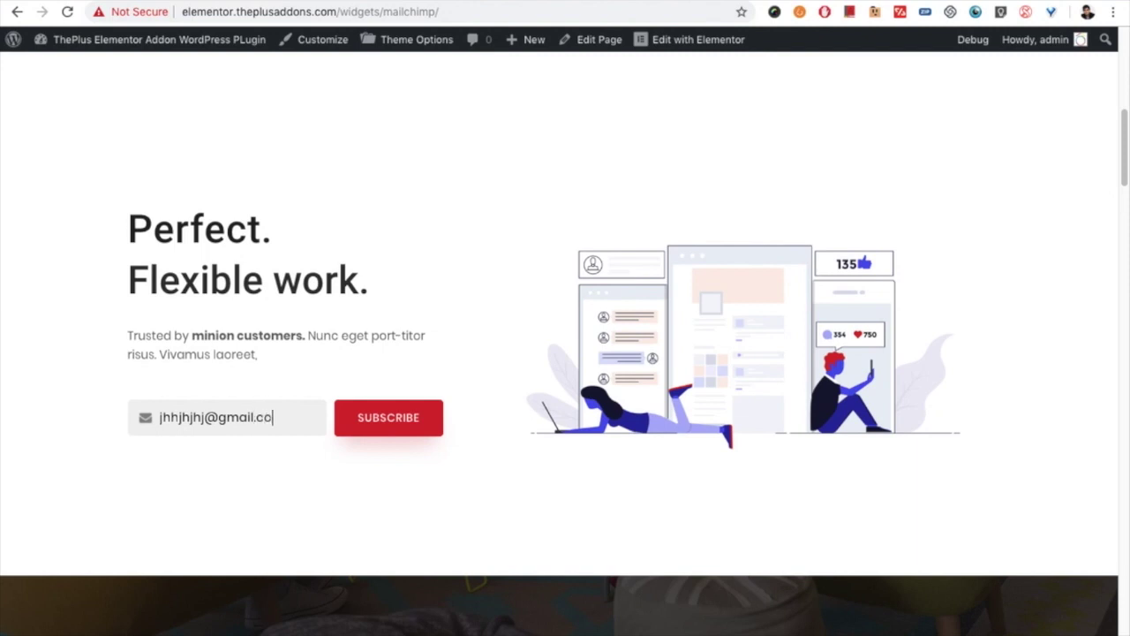
pyautogui.click(362, 409)
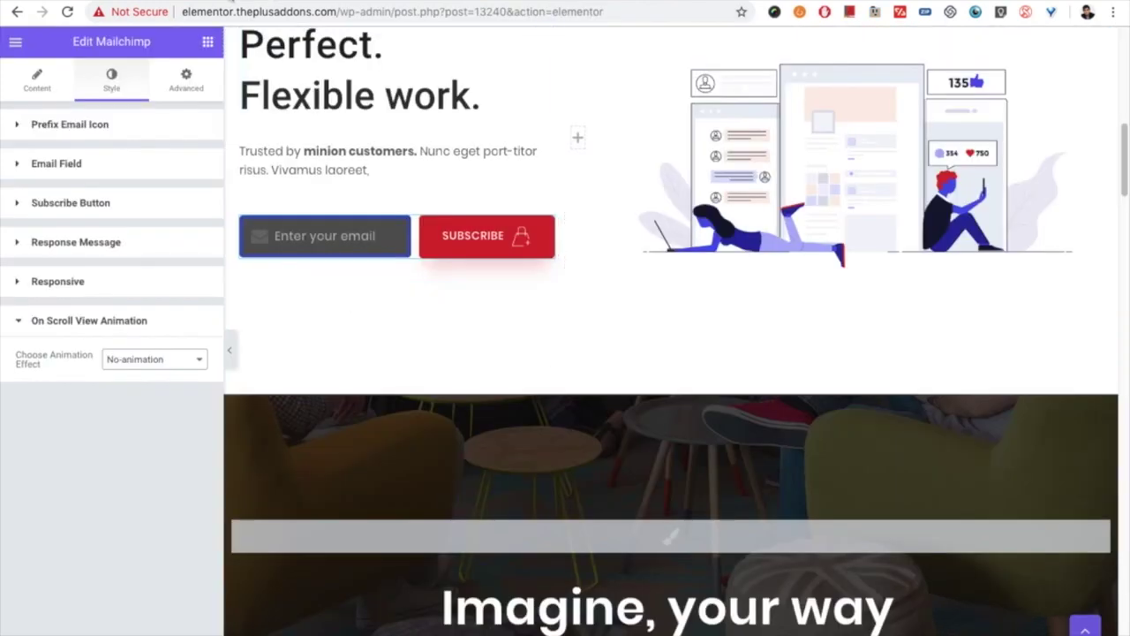
# Step: Show the Content tab's Response Message loading, incorrect-email and success texts
pyautogui.click(40, 84)
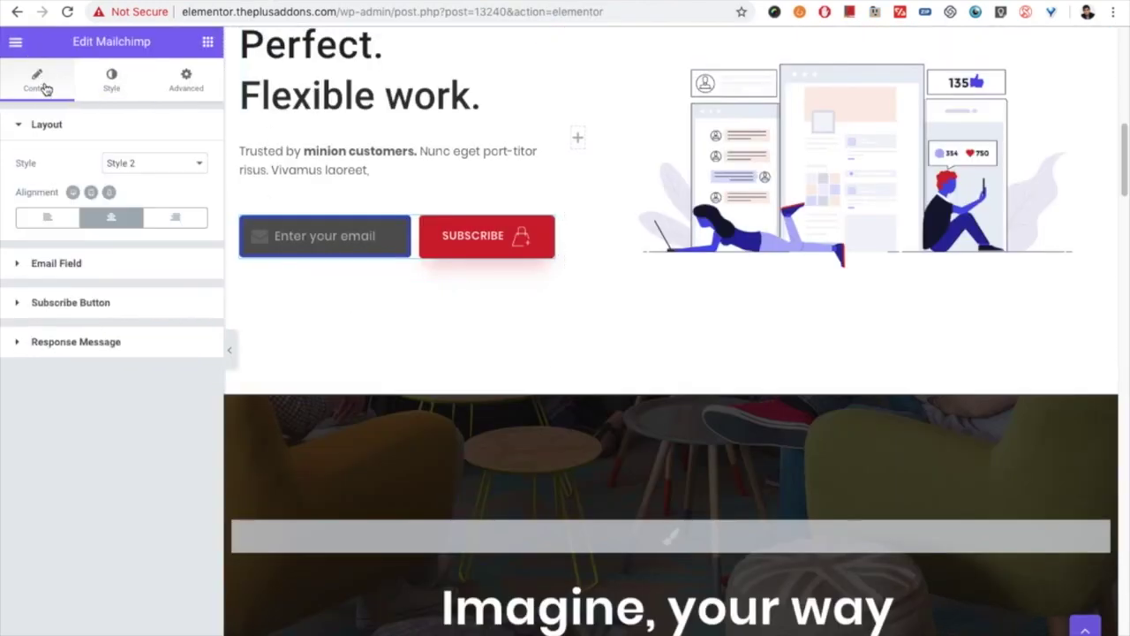
pyautogui.click(76, 341)
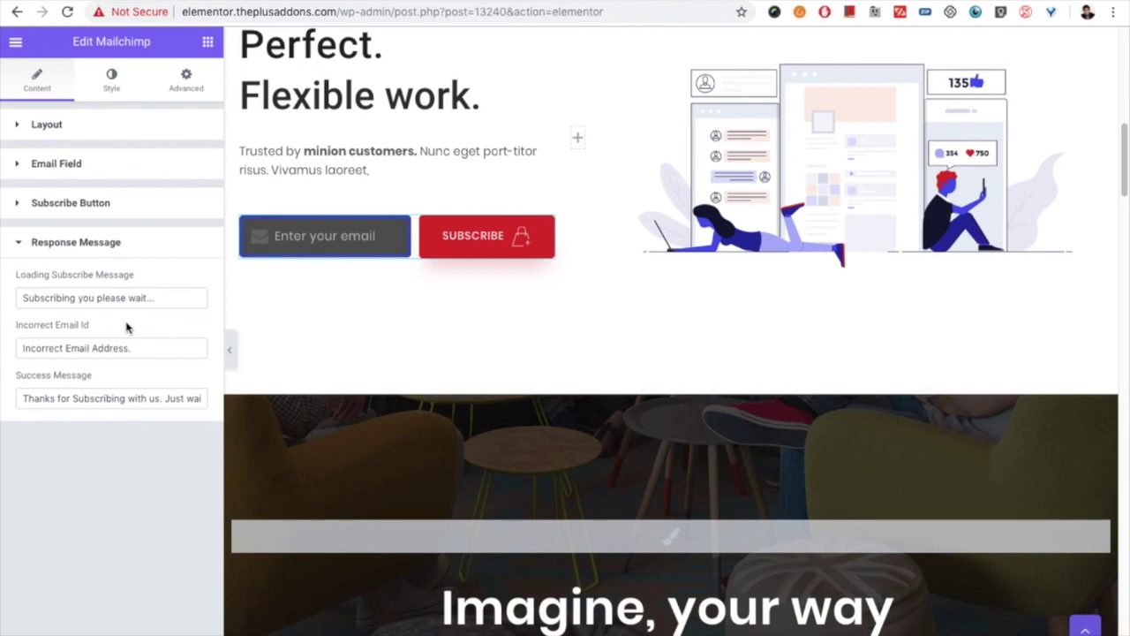
pyautogui.scroll(-10, 575, 456)
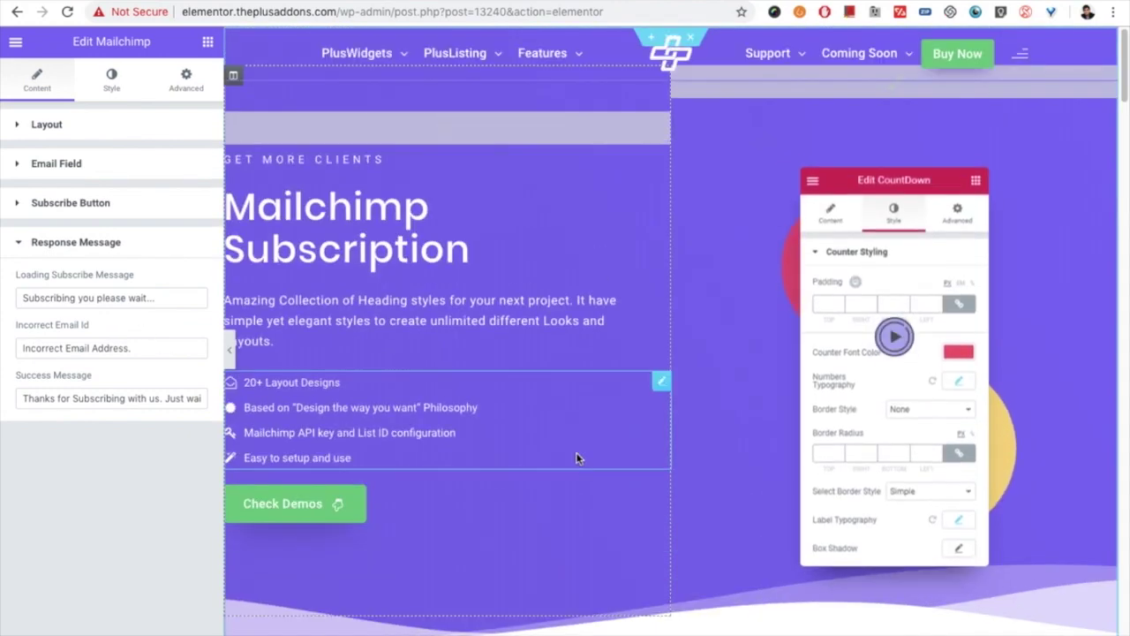